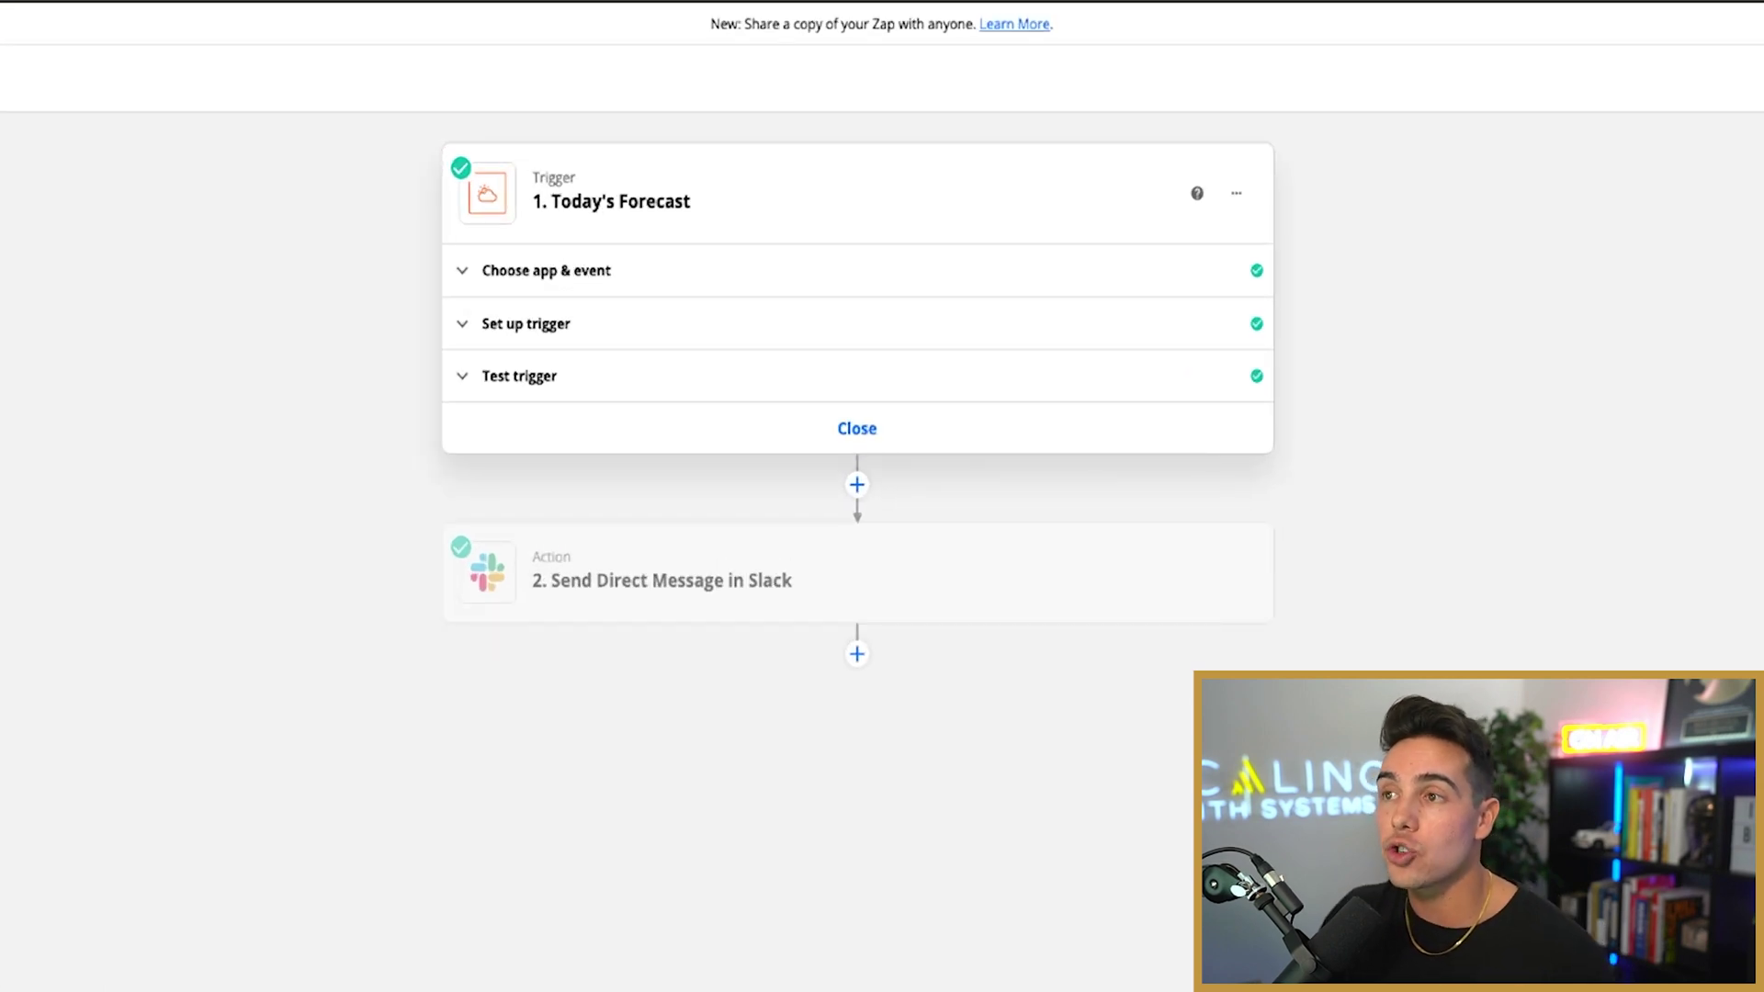
Check the forecast trigger's latitude and longitude, then bring up the weather zap's Slack message settings.
{"action": "left_click", "coordinate": [546, 270]}
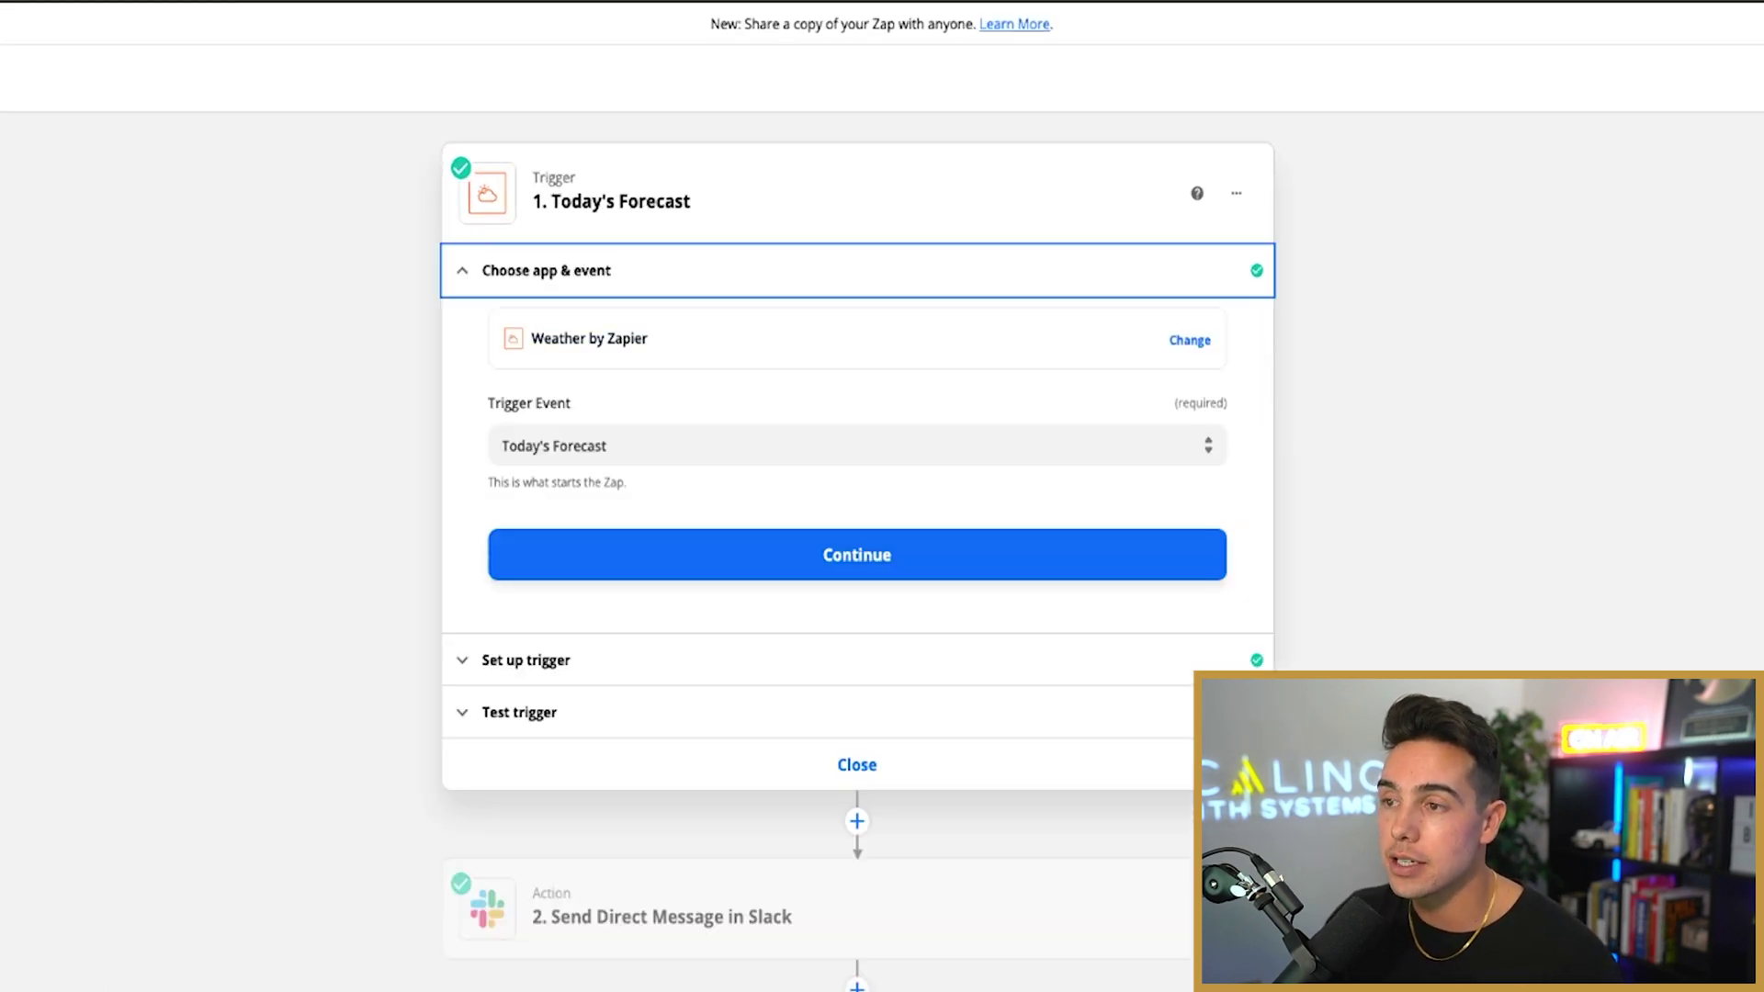
{"action": "left_click", "coordinate": [526, 659]}
{"action": "left_click_drag", "start_coordinate": [565, 400], "coordinate": [501, 400]}
{"action": "left_click", "coordinate": [570, 506]}
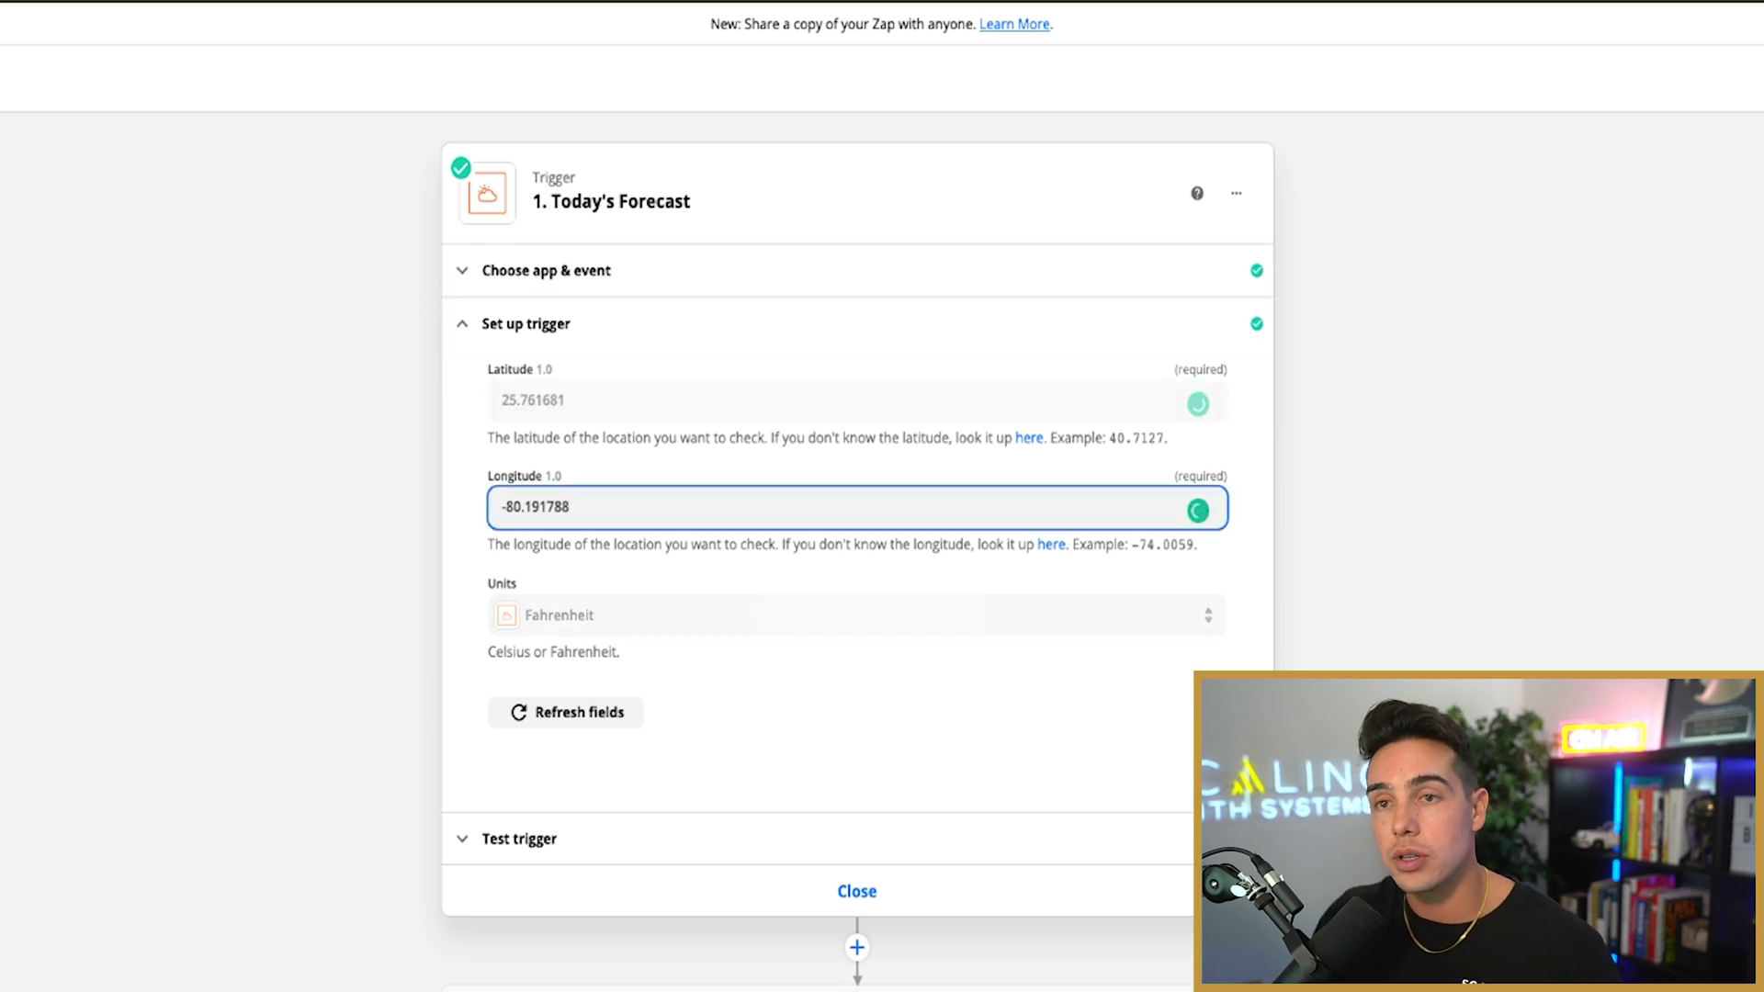
{"action": "left_click", "coordinate": [698, 987]}
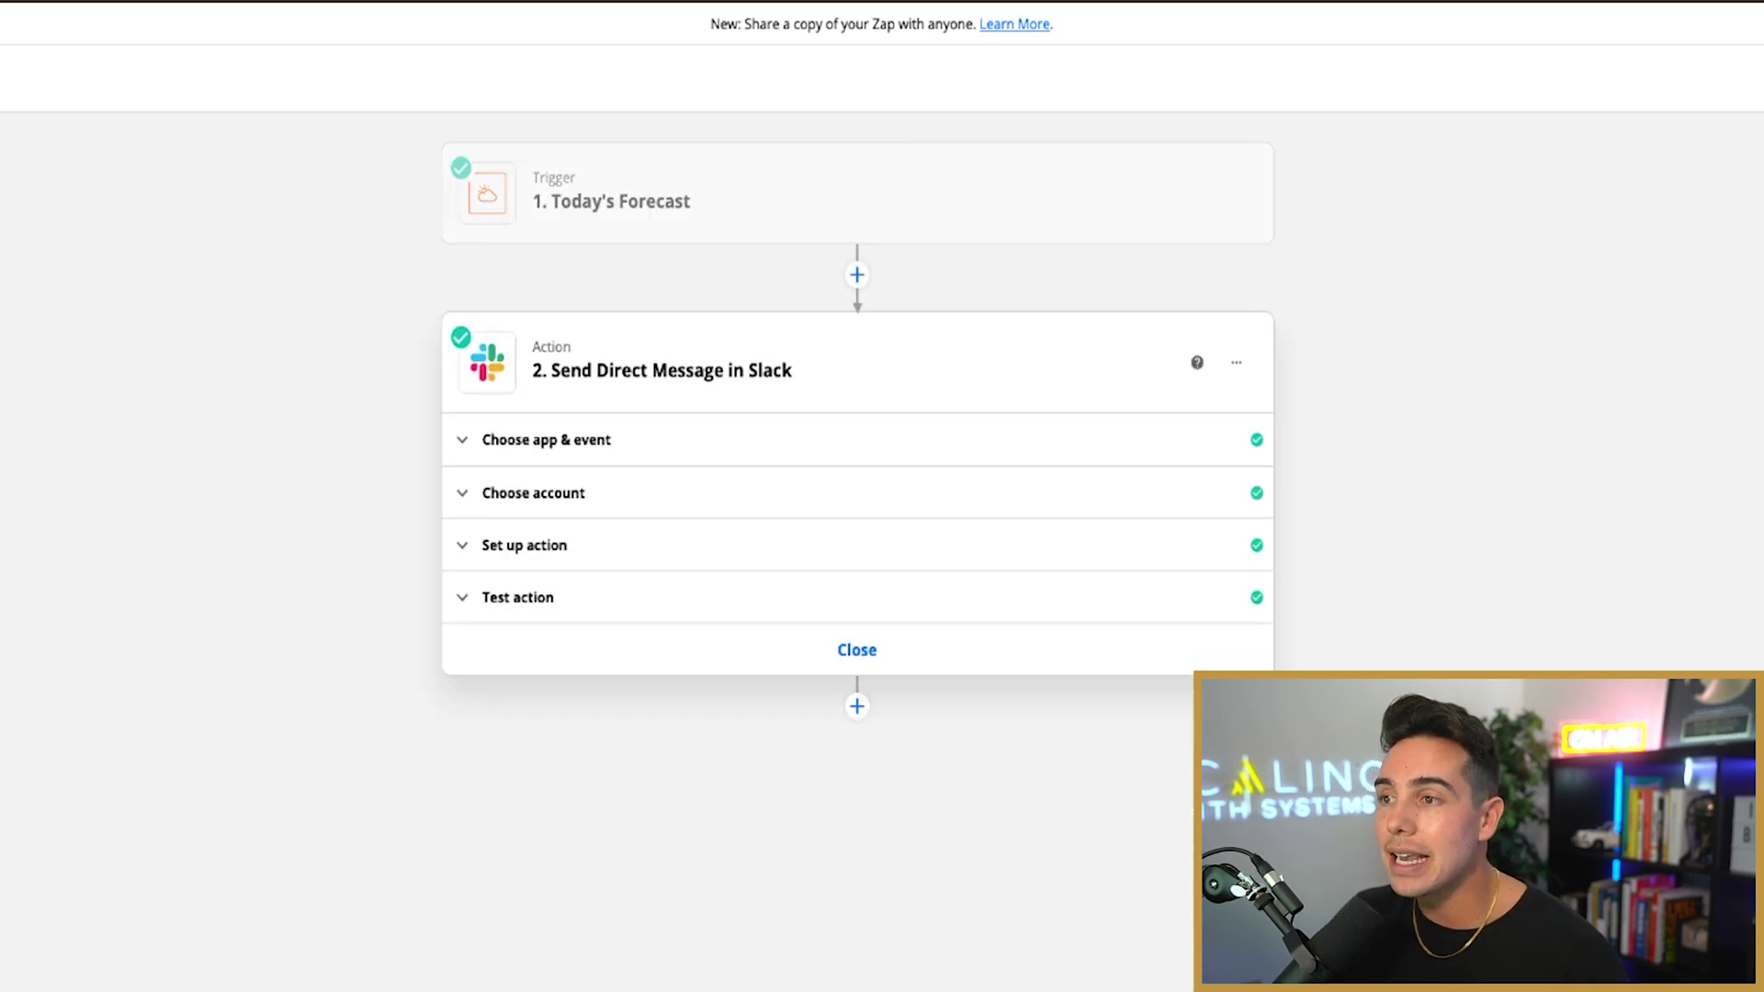
{"action": "left_click", "coordinate": [1196, 551]}
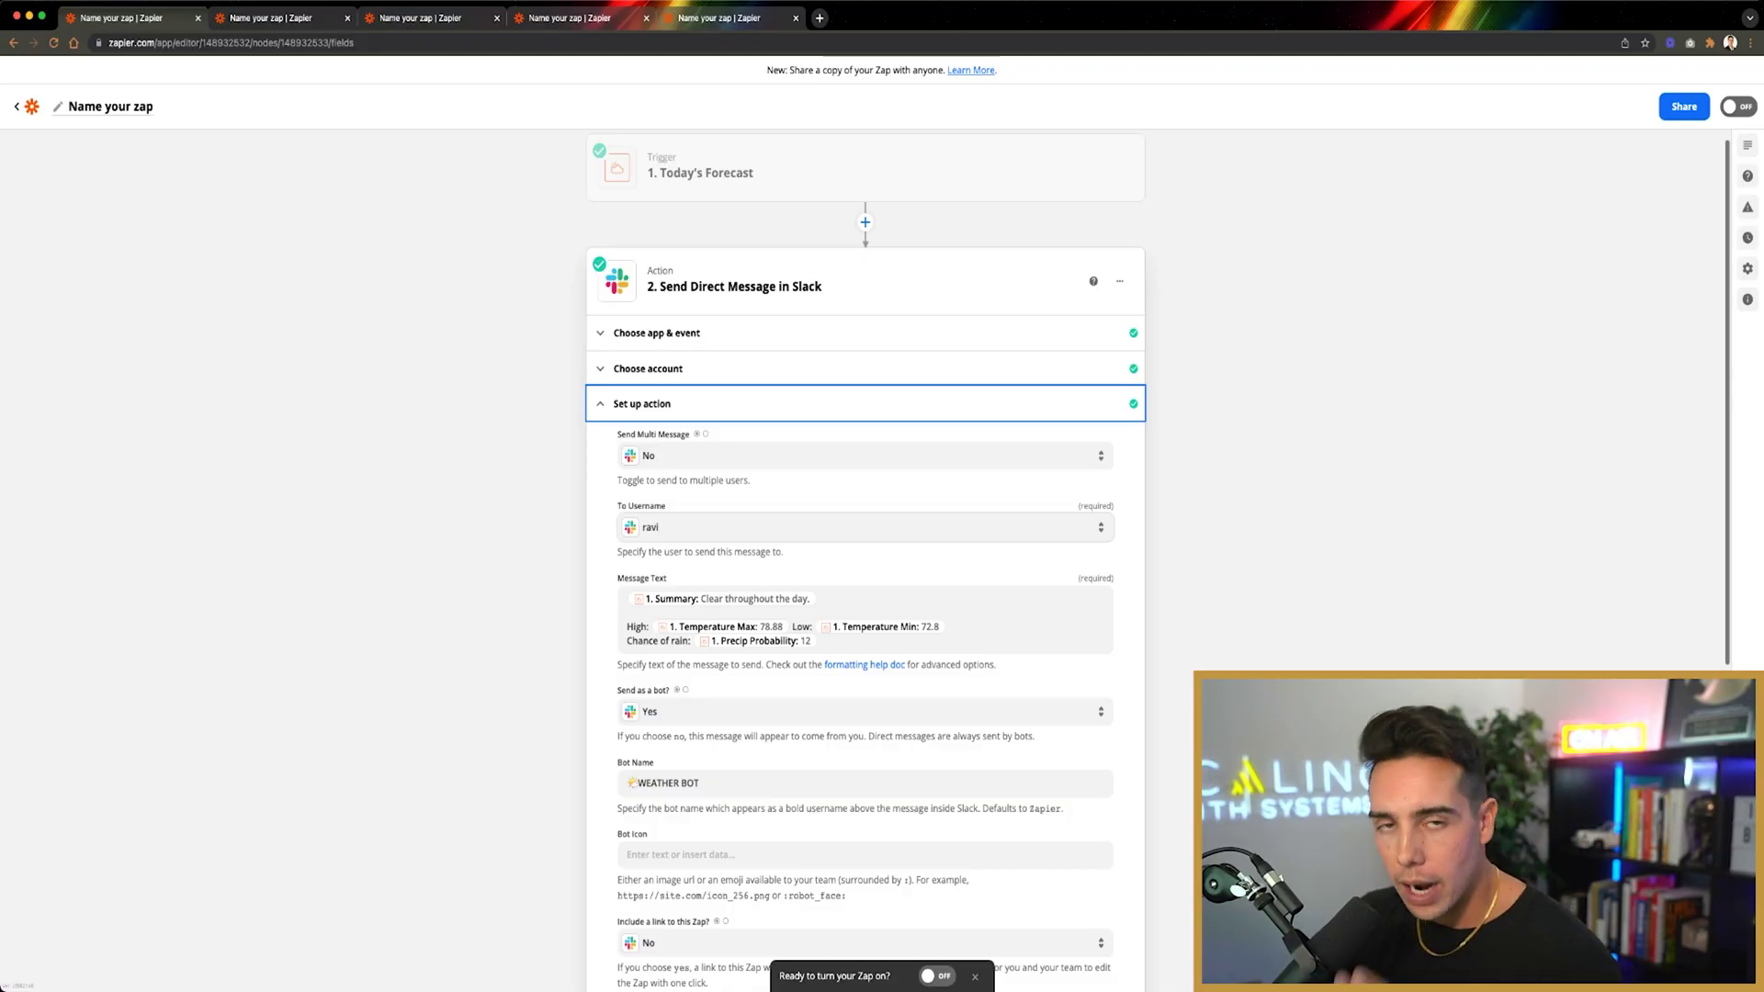
{"action": "scroll", "coordinate": [864, 551], "scroll_direction": "down", "scroll_amount": 1}
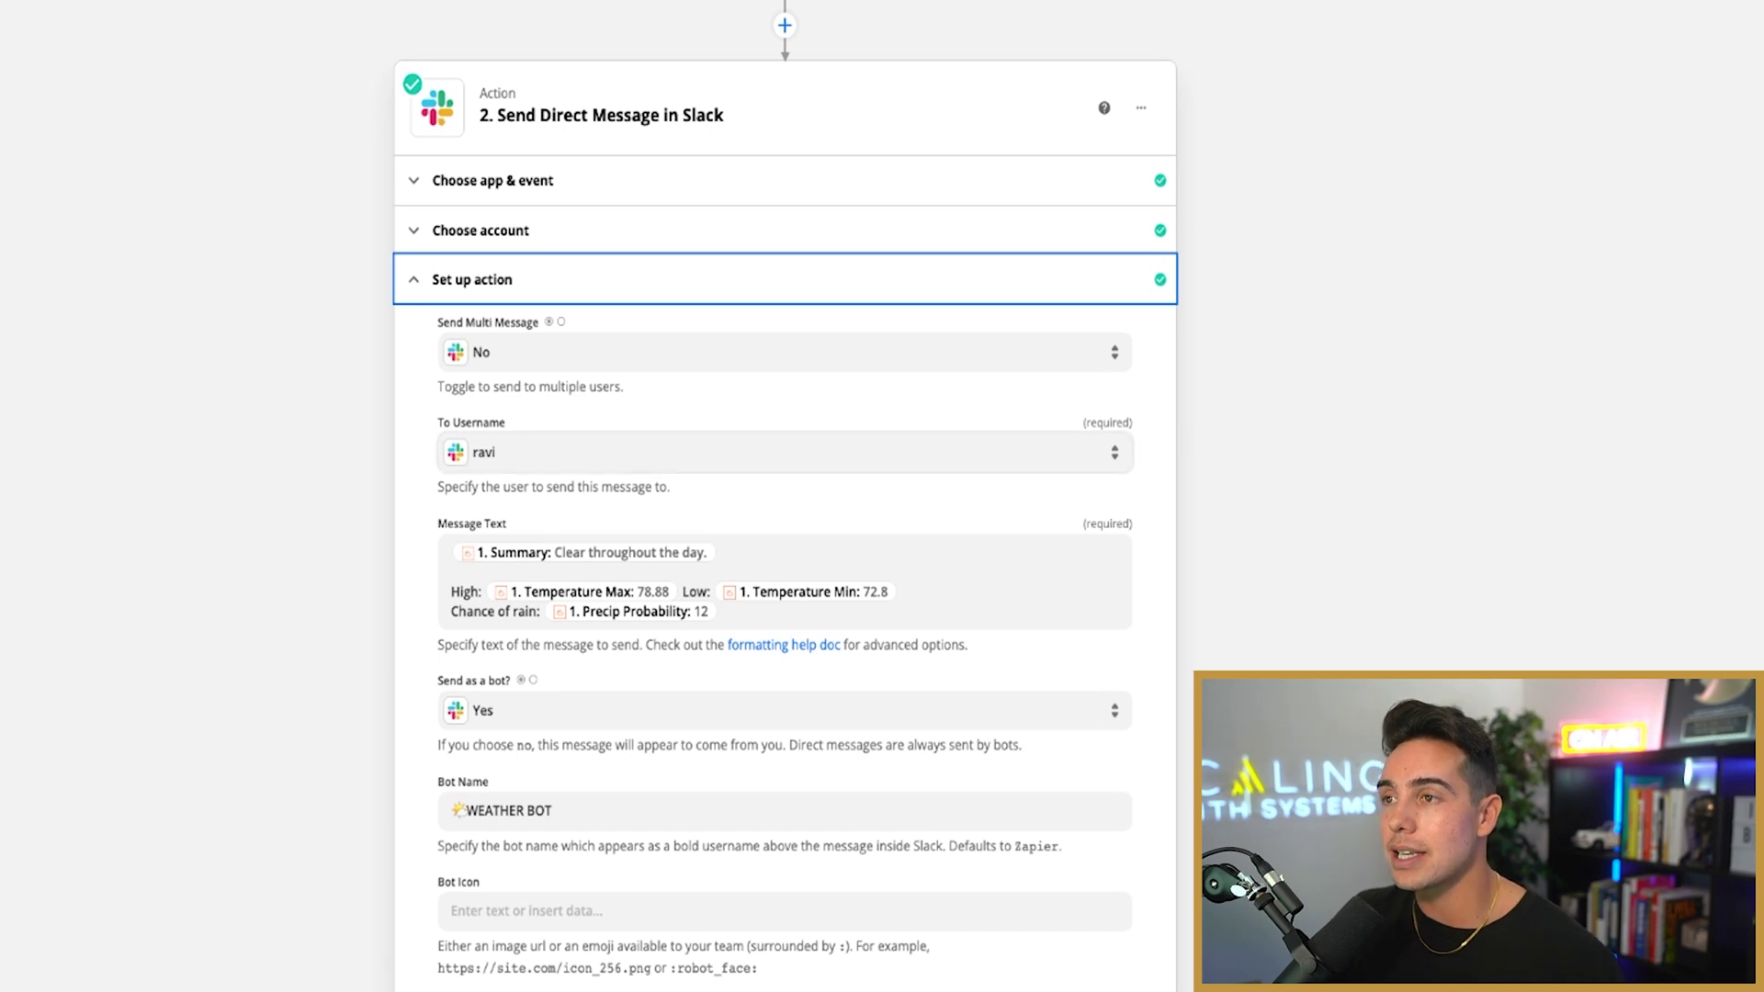
{"action": "scroll", "coordinate": [785, 551], "scroll_direction": "down", "scroll_amount": 1}
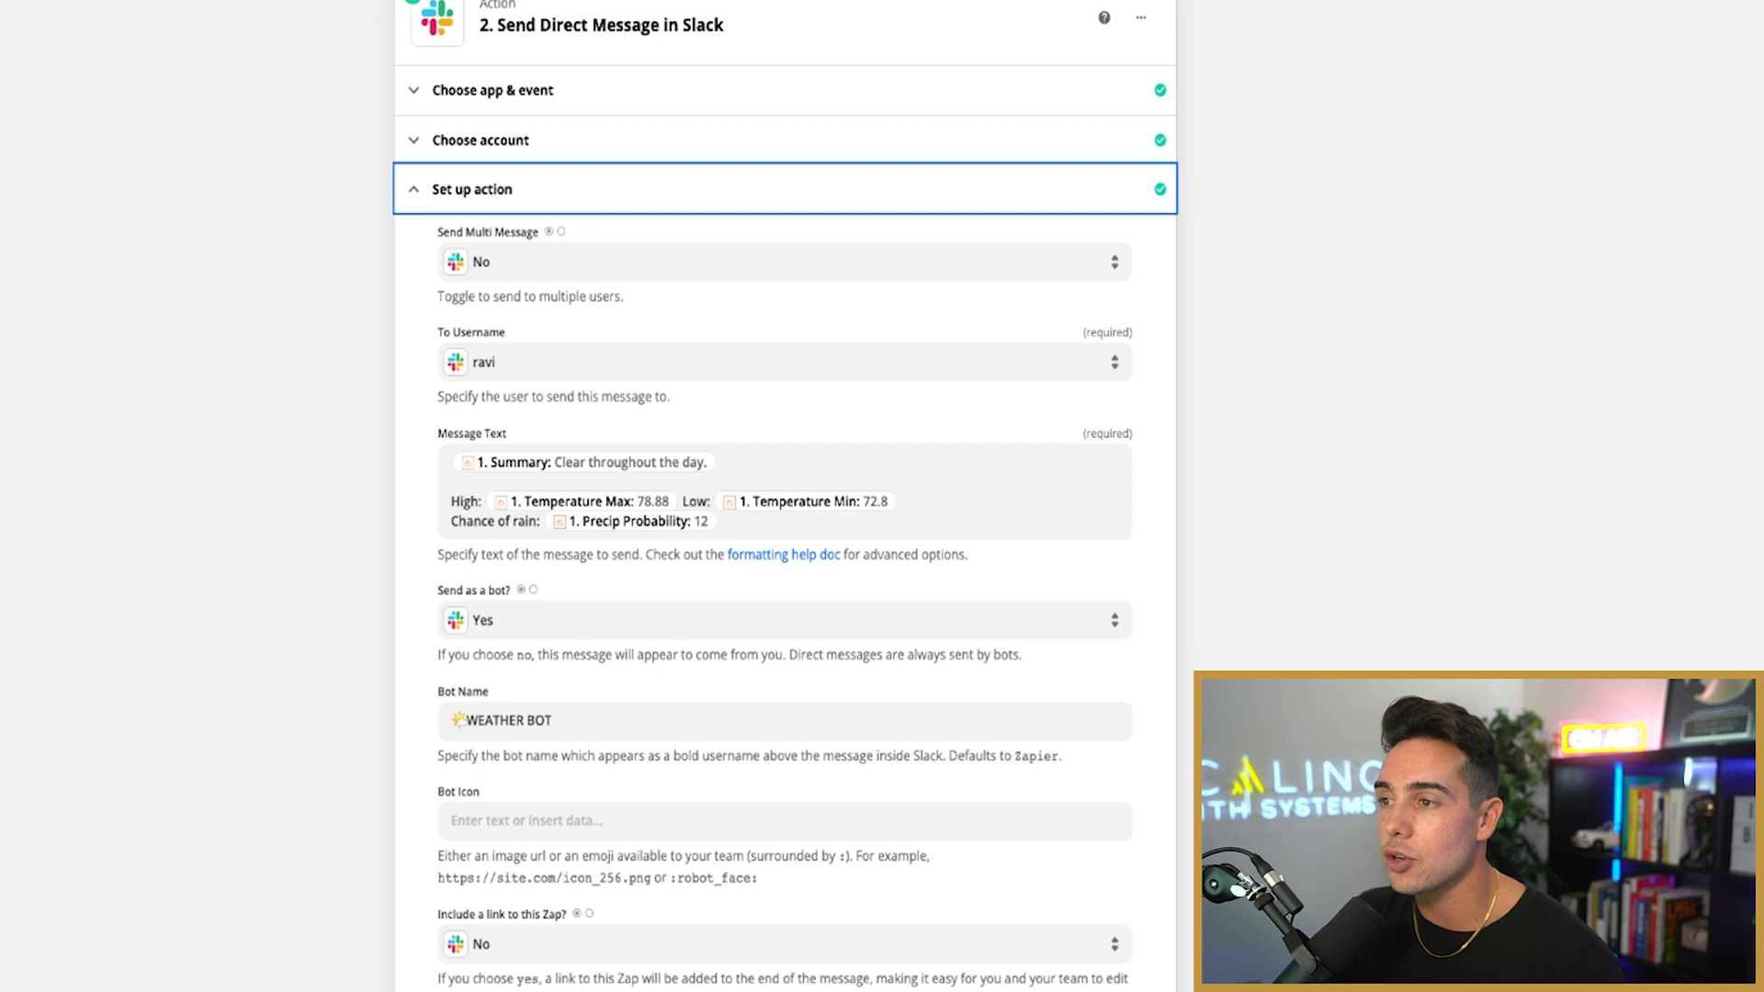
{"action": "scroll", "coordinate": [785, 552], "scroll_direction": "down", "scroll_amount": 1}
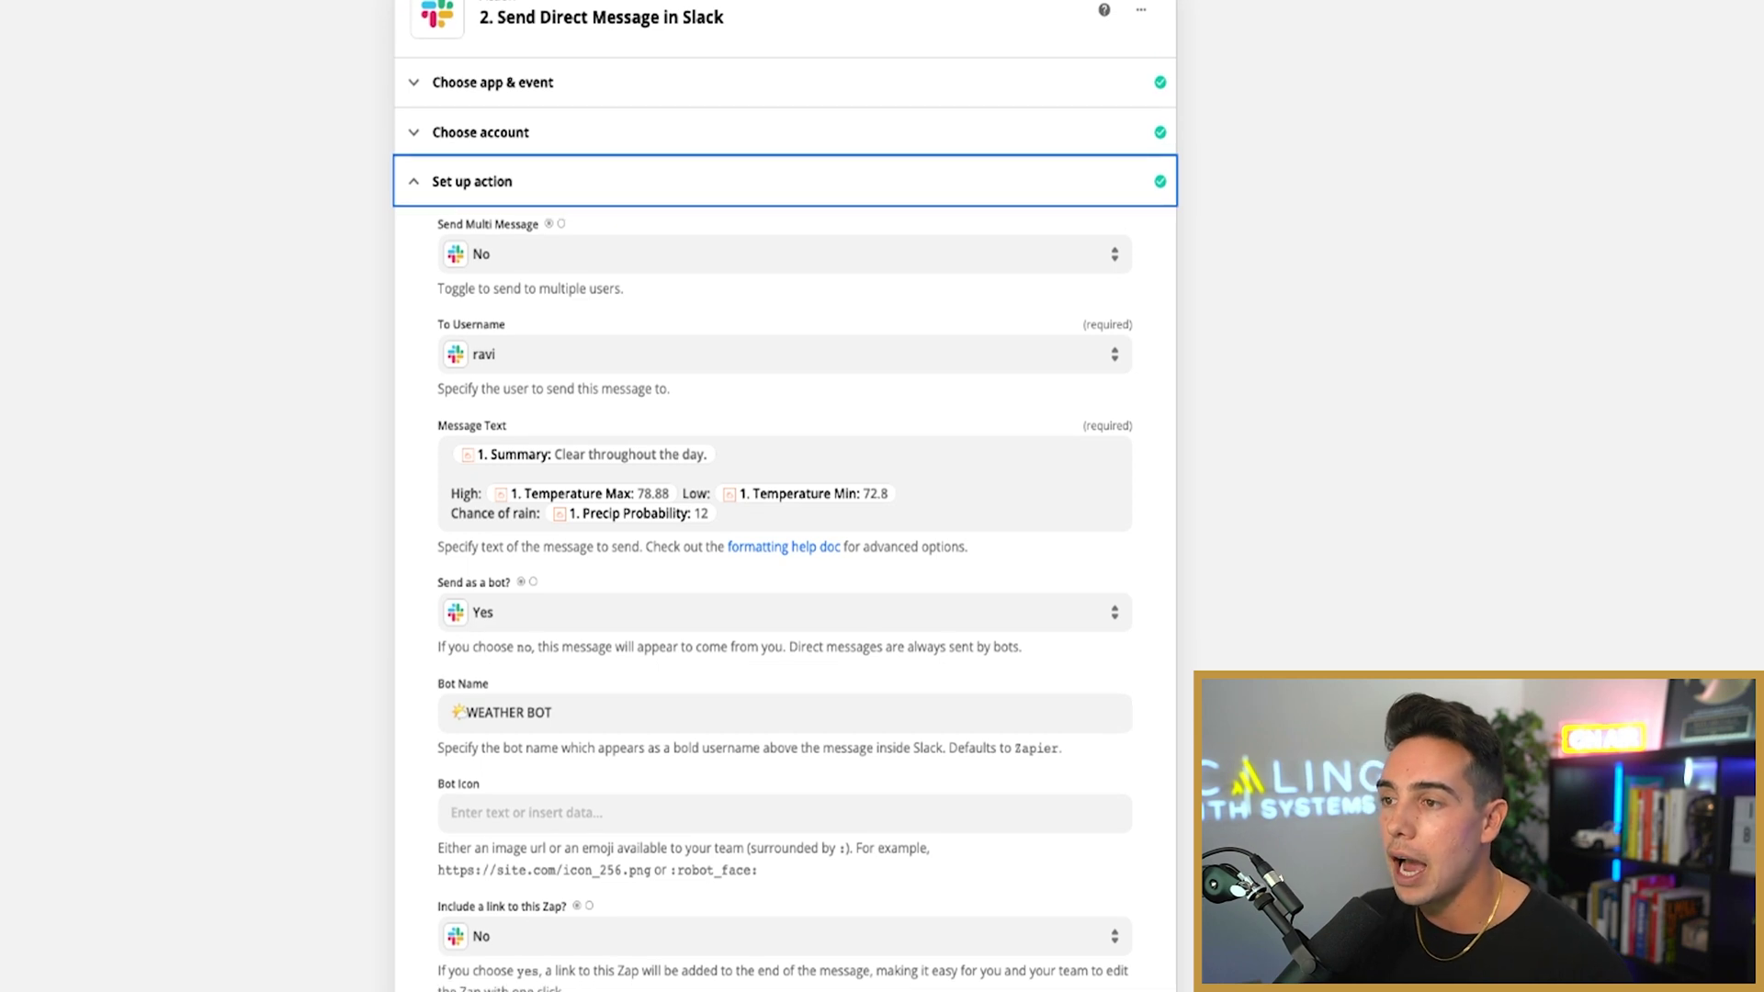
{"action": "left_click", "coordinate": [689, 493]}
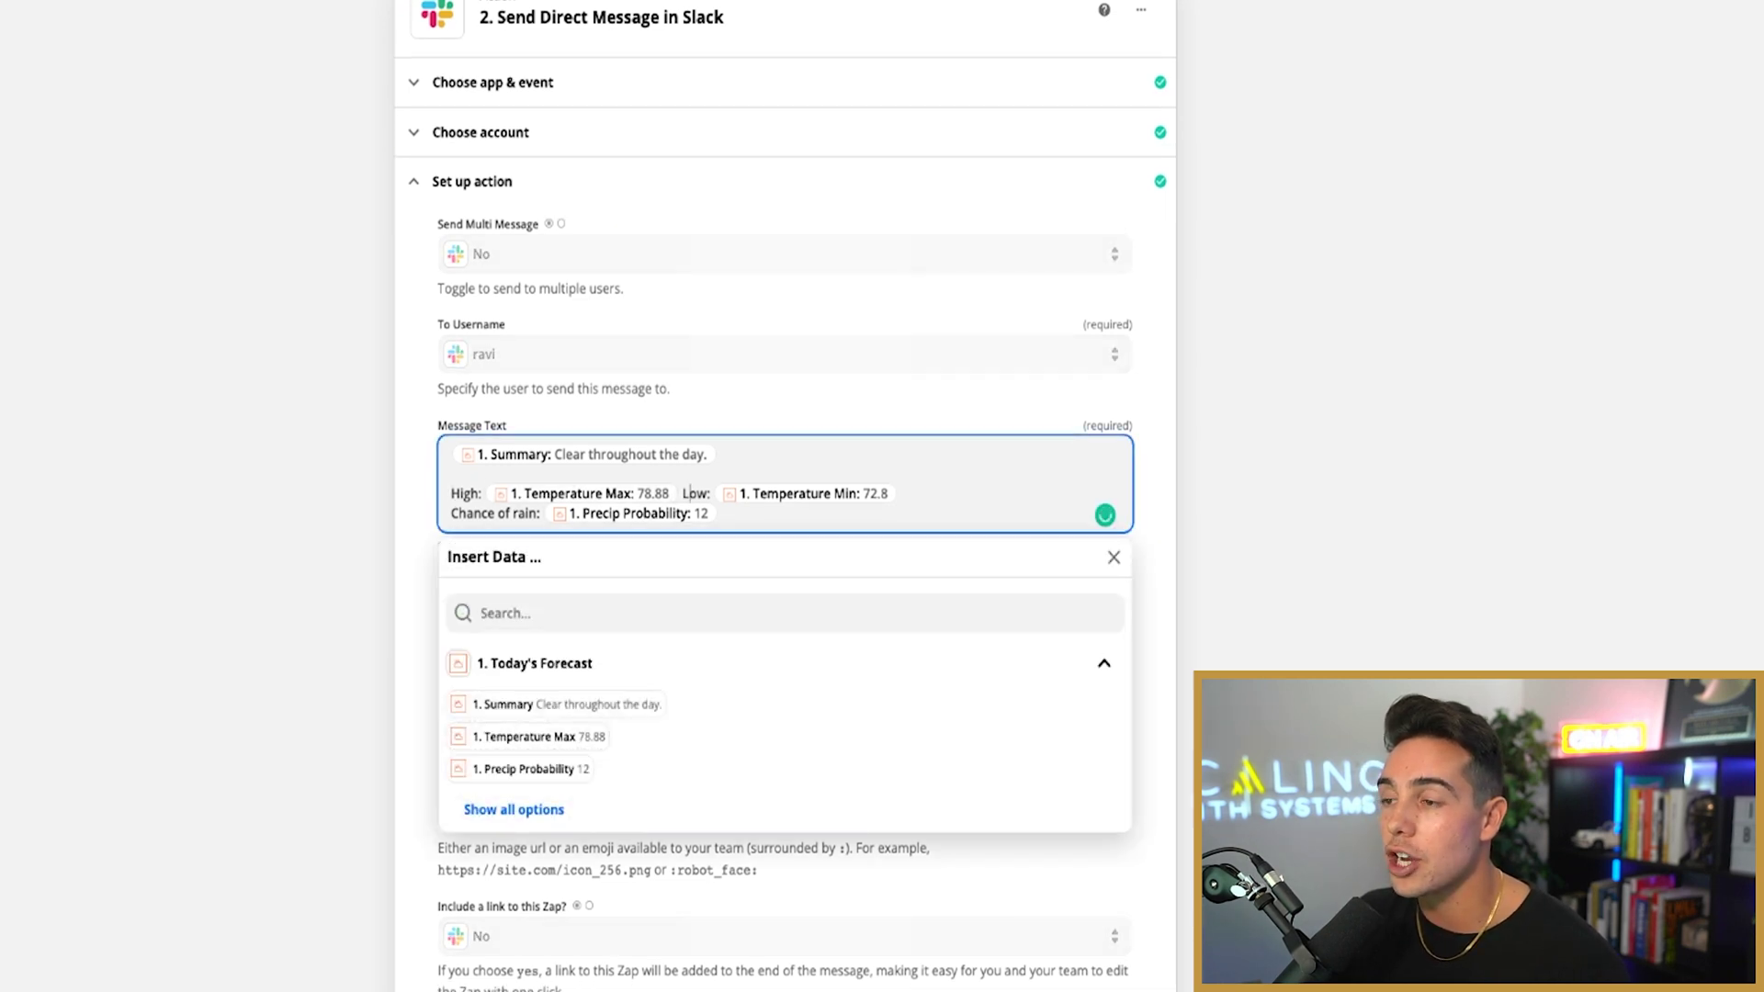
{"action": "key", "text": "Escape"}
{"action": "scroll", "coordinate": [785, 496], "scroll_direction": "down", "scroll_amount": 2}
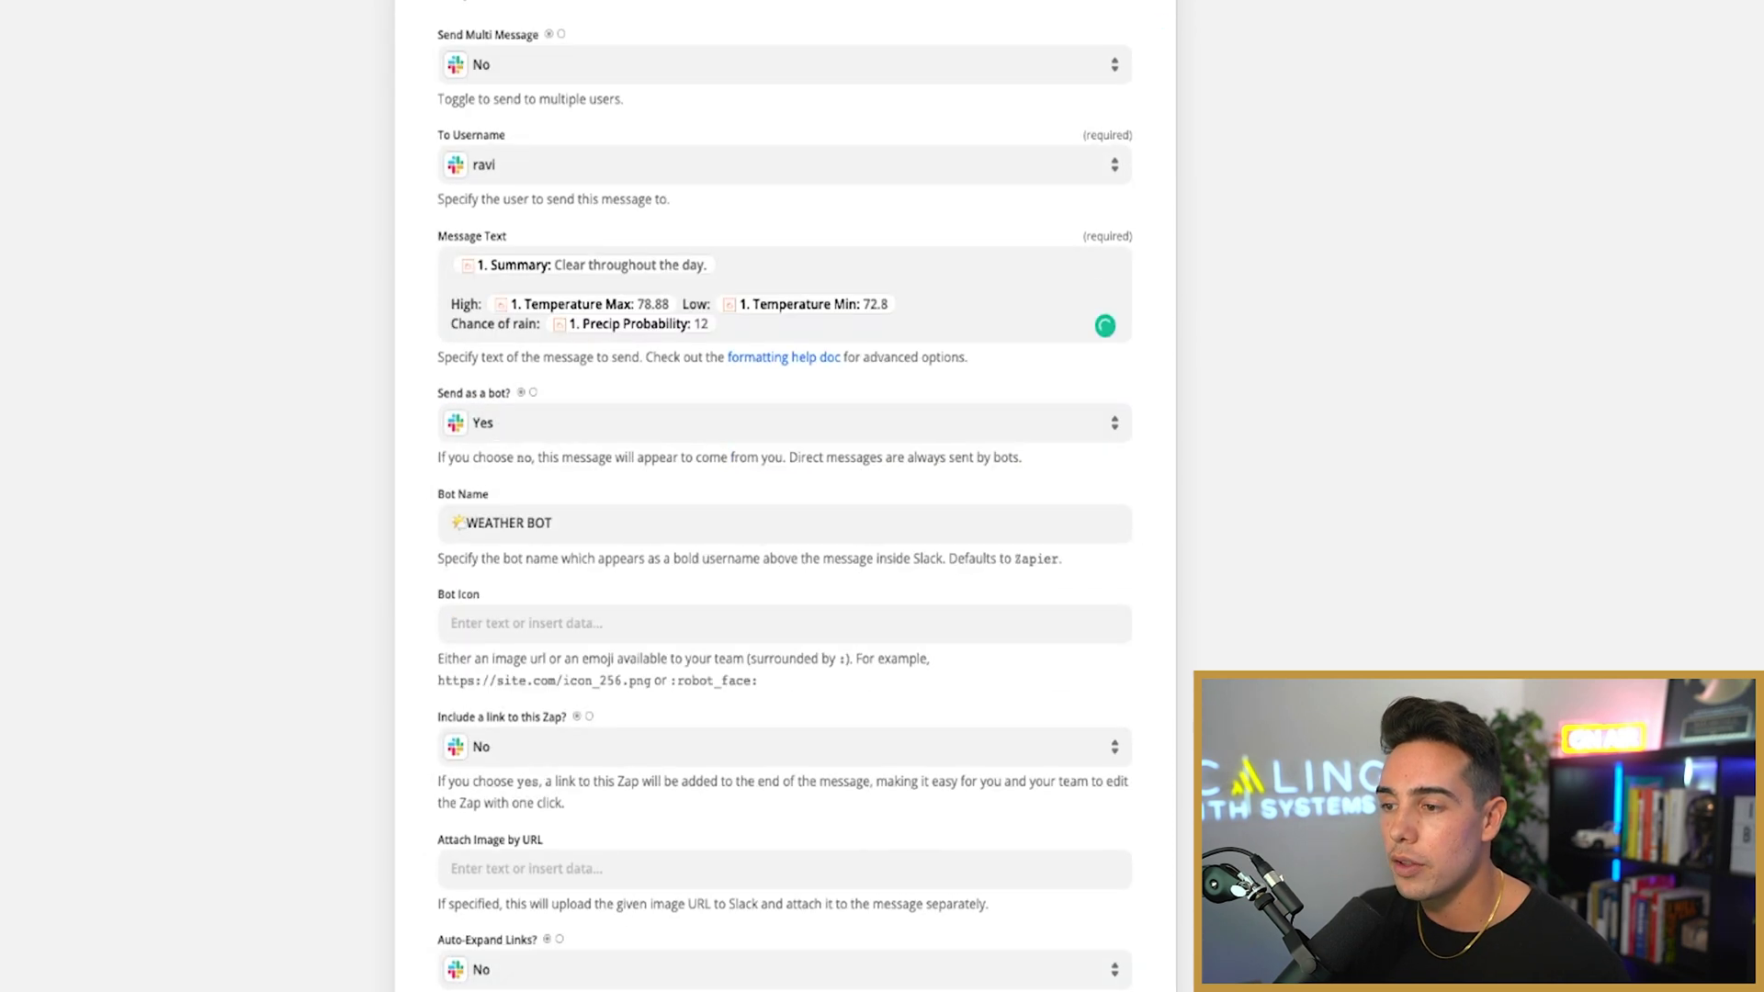
{"action": "scroll", "coordinate": [786, 496], "scroll_direction": "down", "scroll_amount": 3}
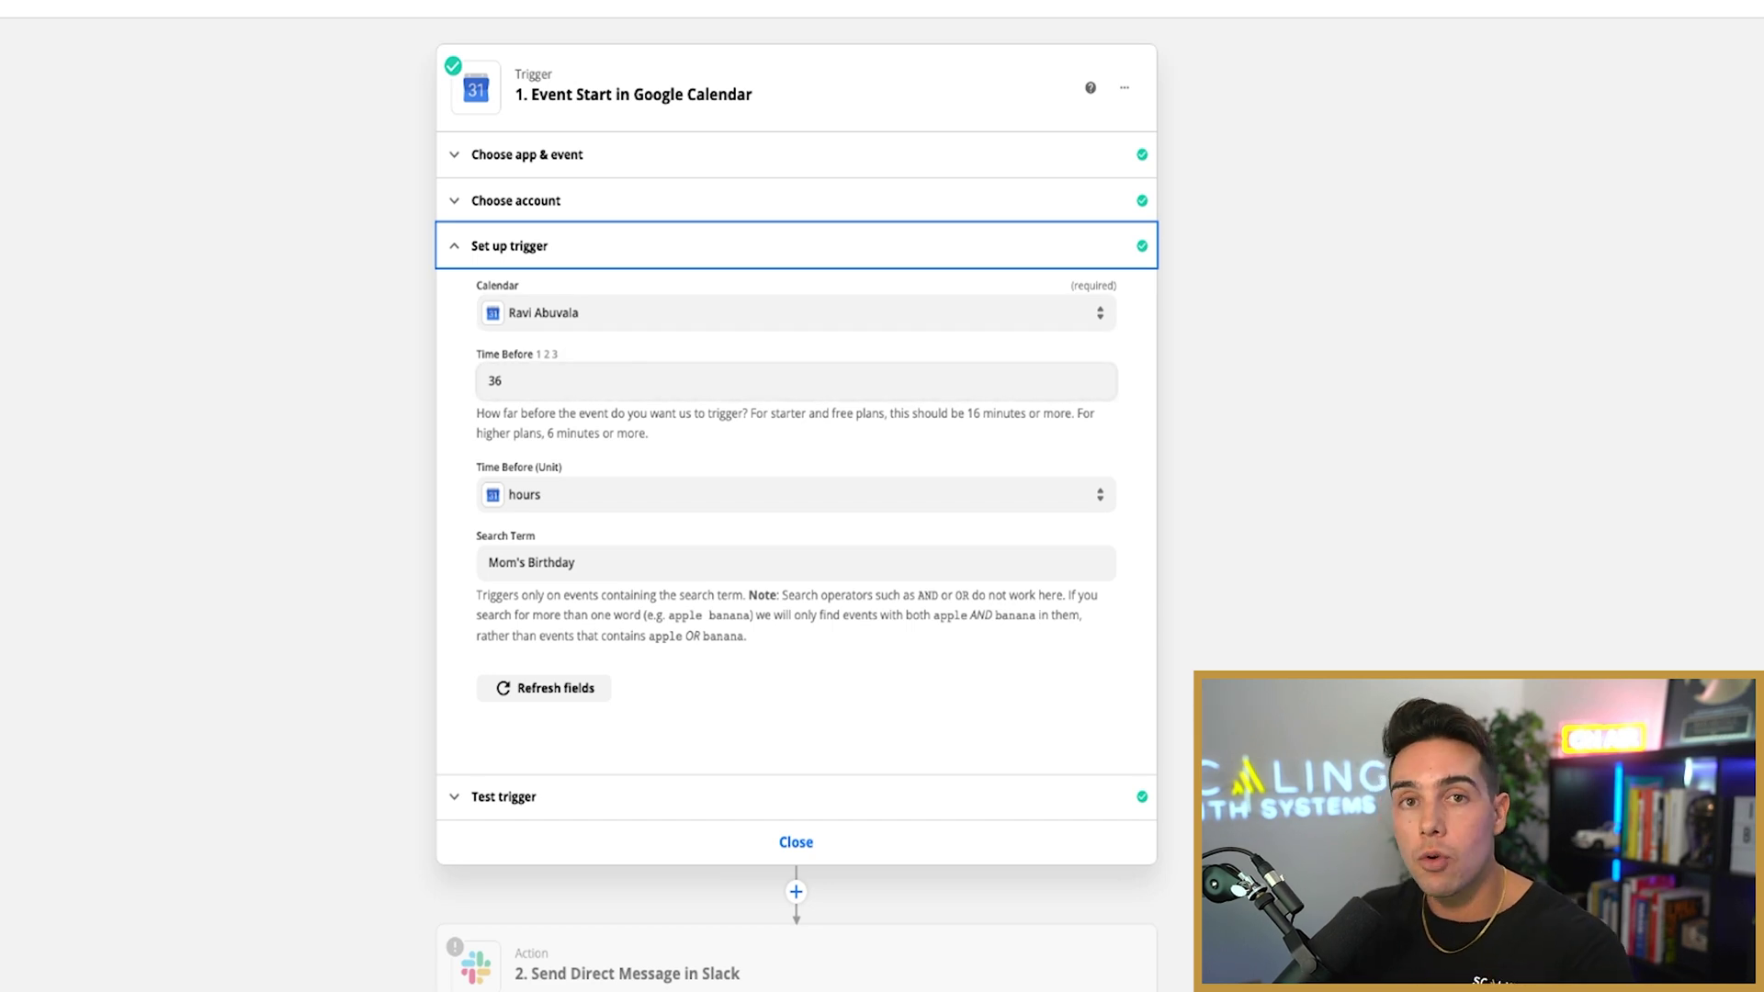
Confirm the 'Mom's Birthday' search term and test the trigger against a matching calendar event.
{"action": "key", "text": "Tab"}
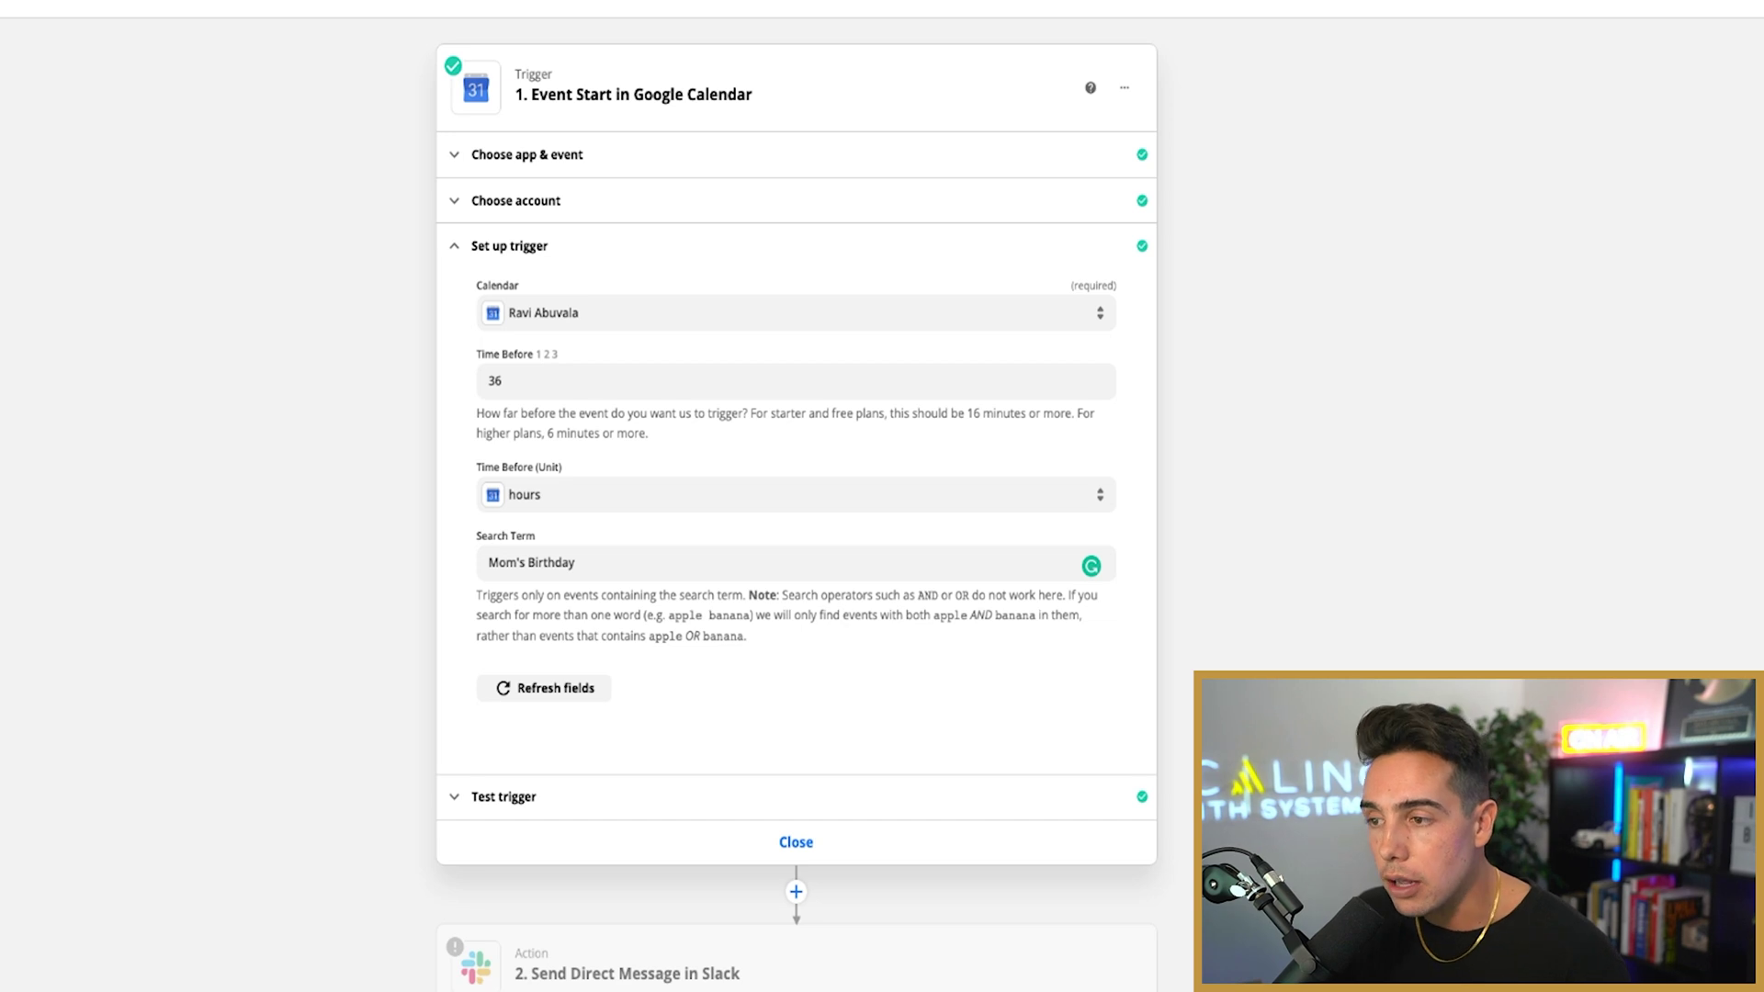
{"action": "left_click", "coordinate": [503, 796]}
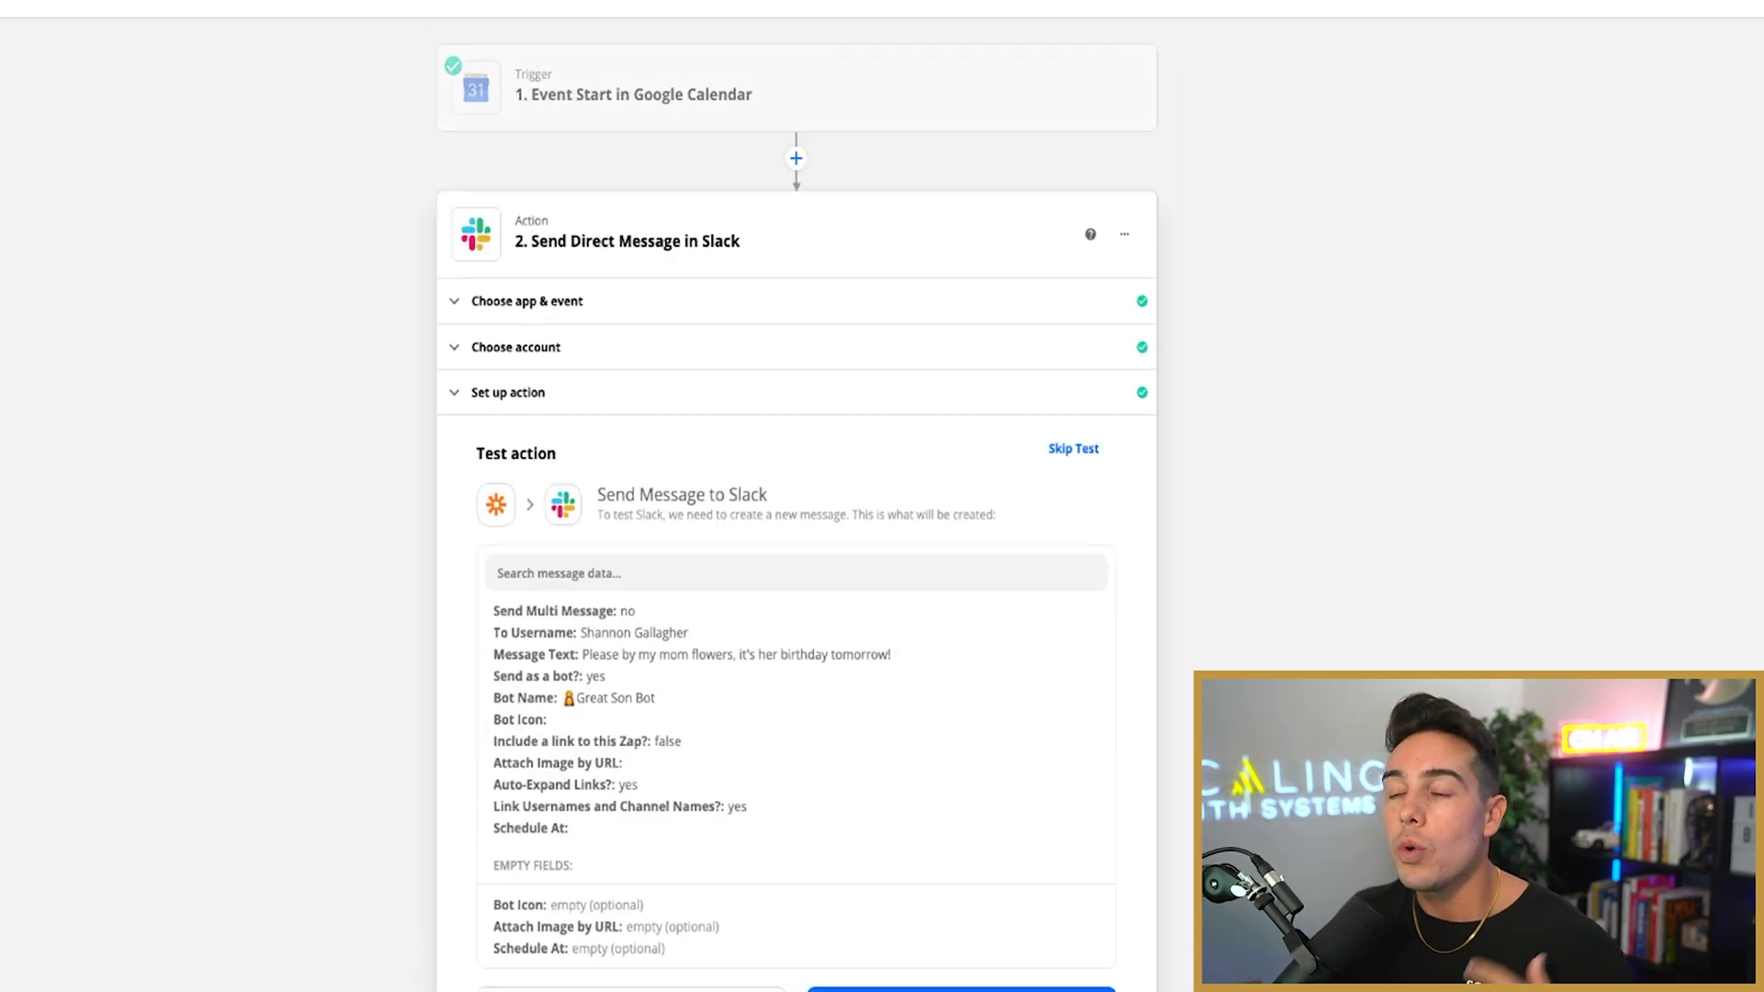
Confirm the Slack account for the birthday message and continue to the message fields.
{"action": "left_click", "coordinate": [515, 346]}
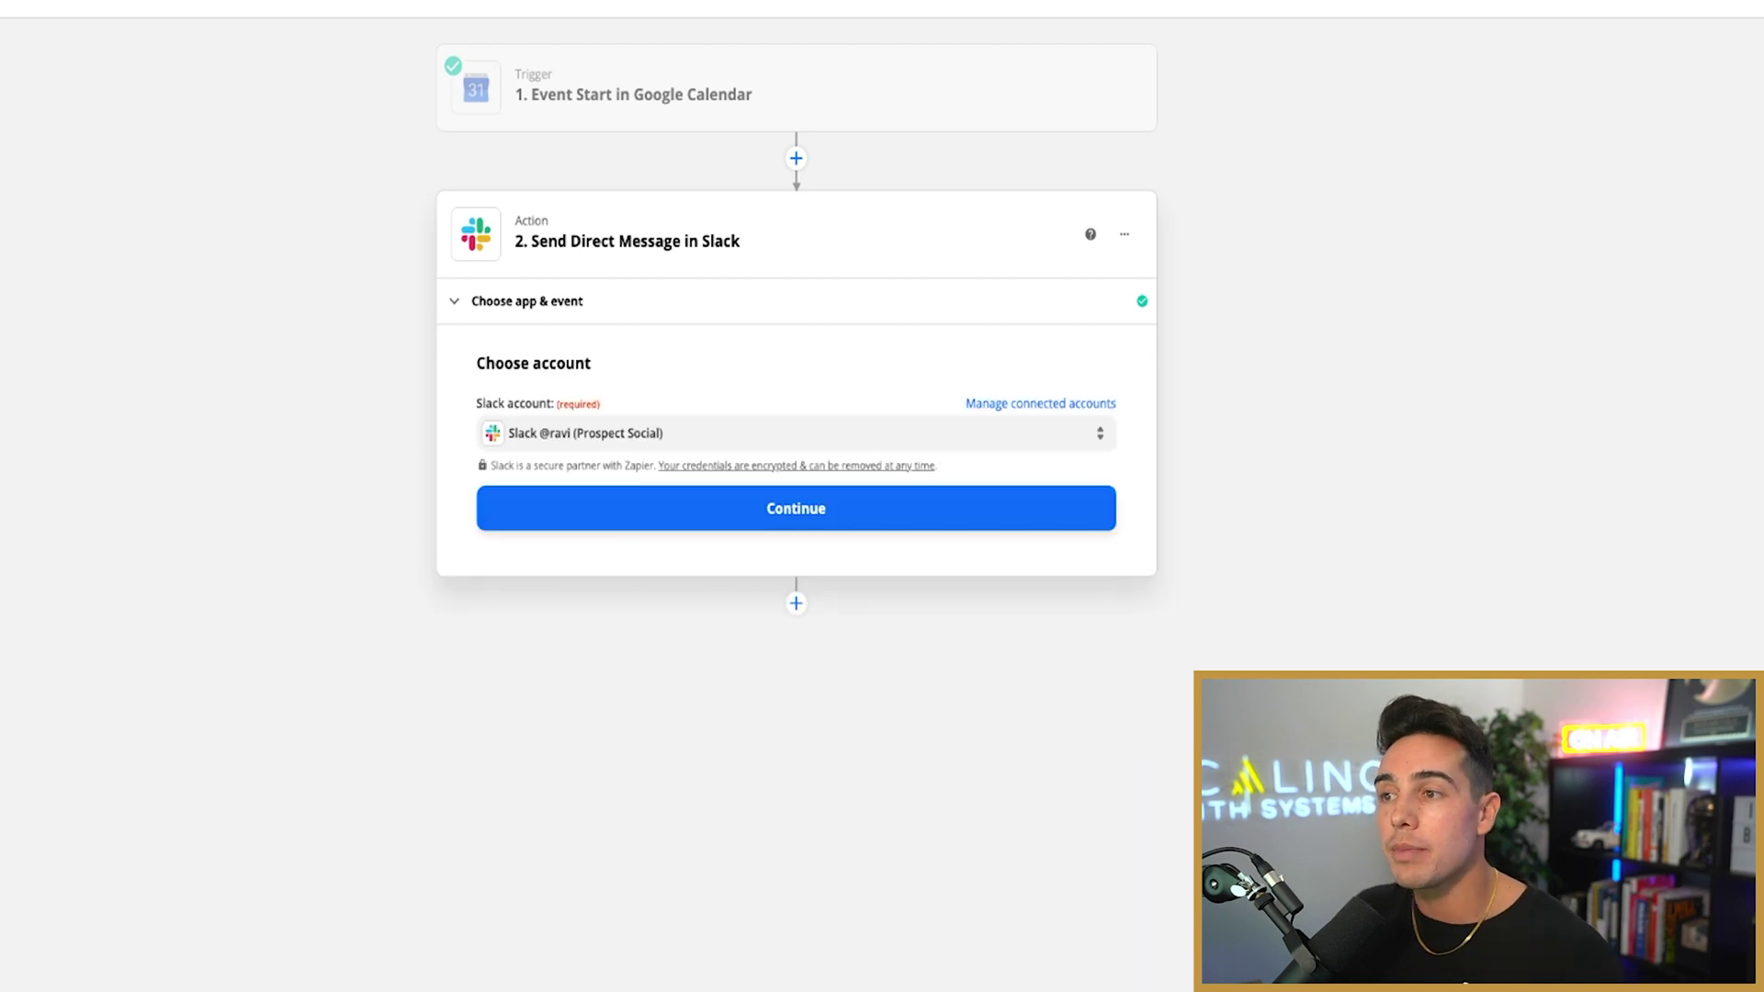
{"action": "key", "text": "Return"}
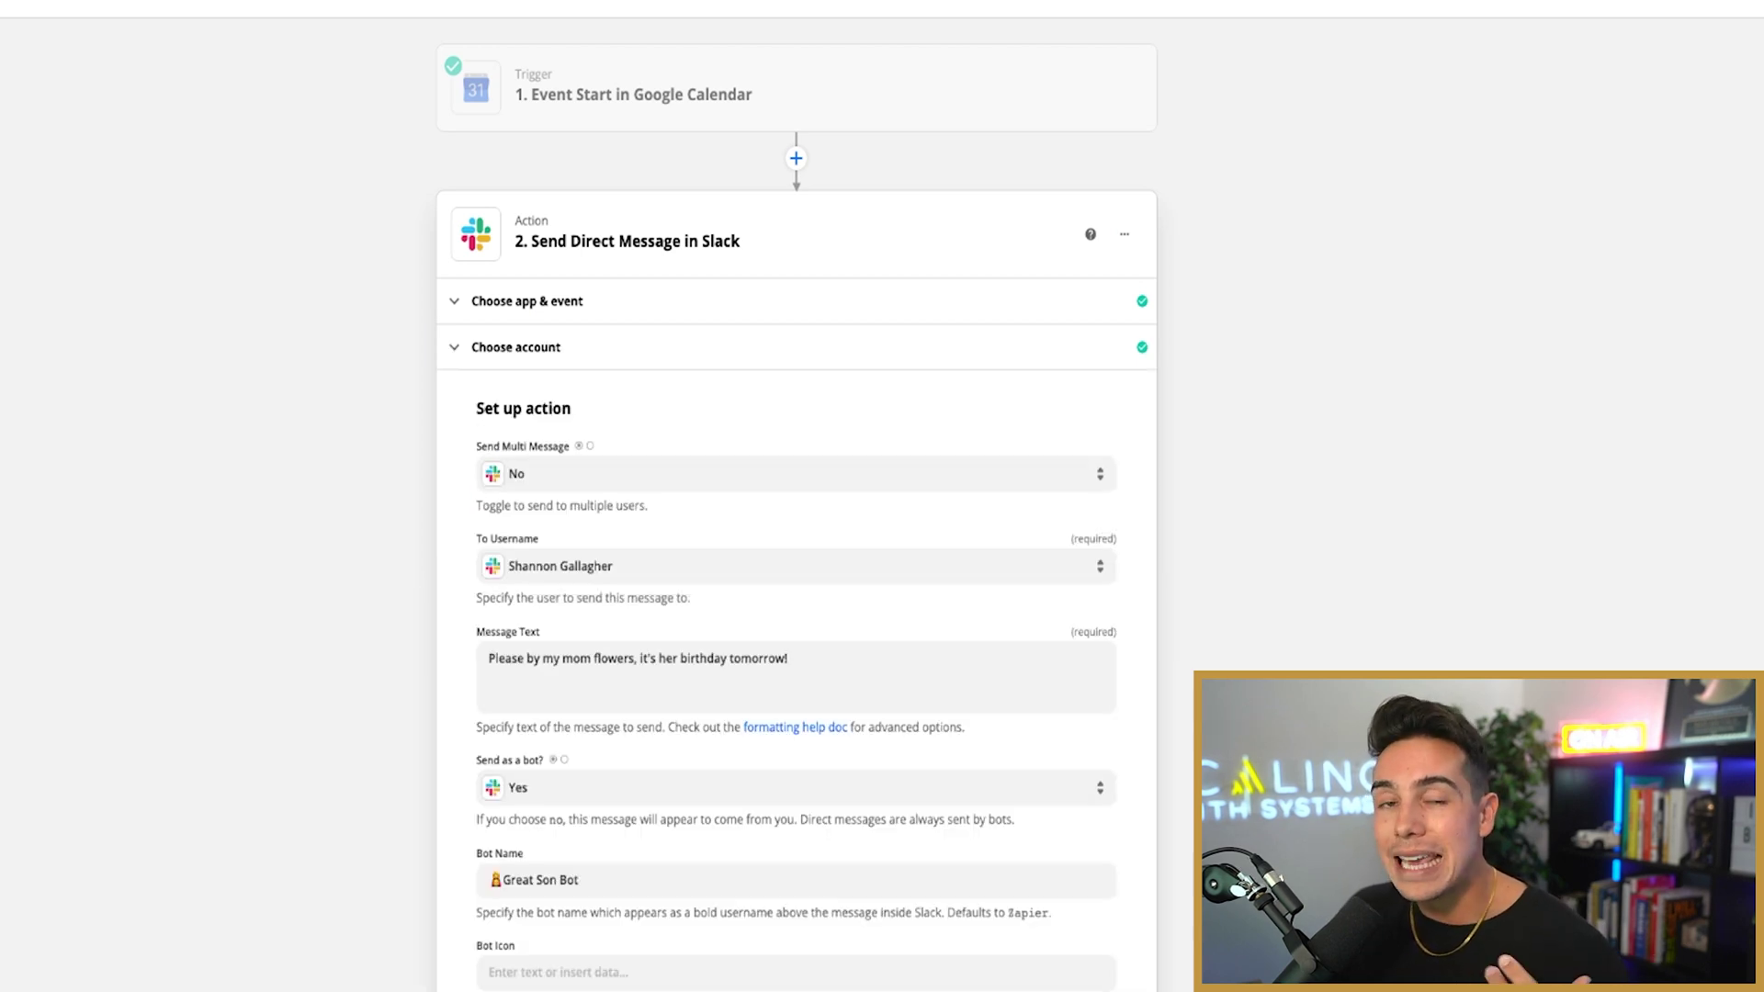
{"action": "scroll", "coordinate": [796, 507], "scroll_direction": "down", "scroll_amount": 1}
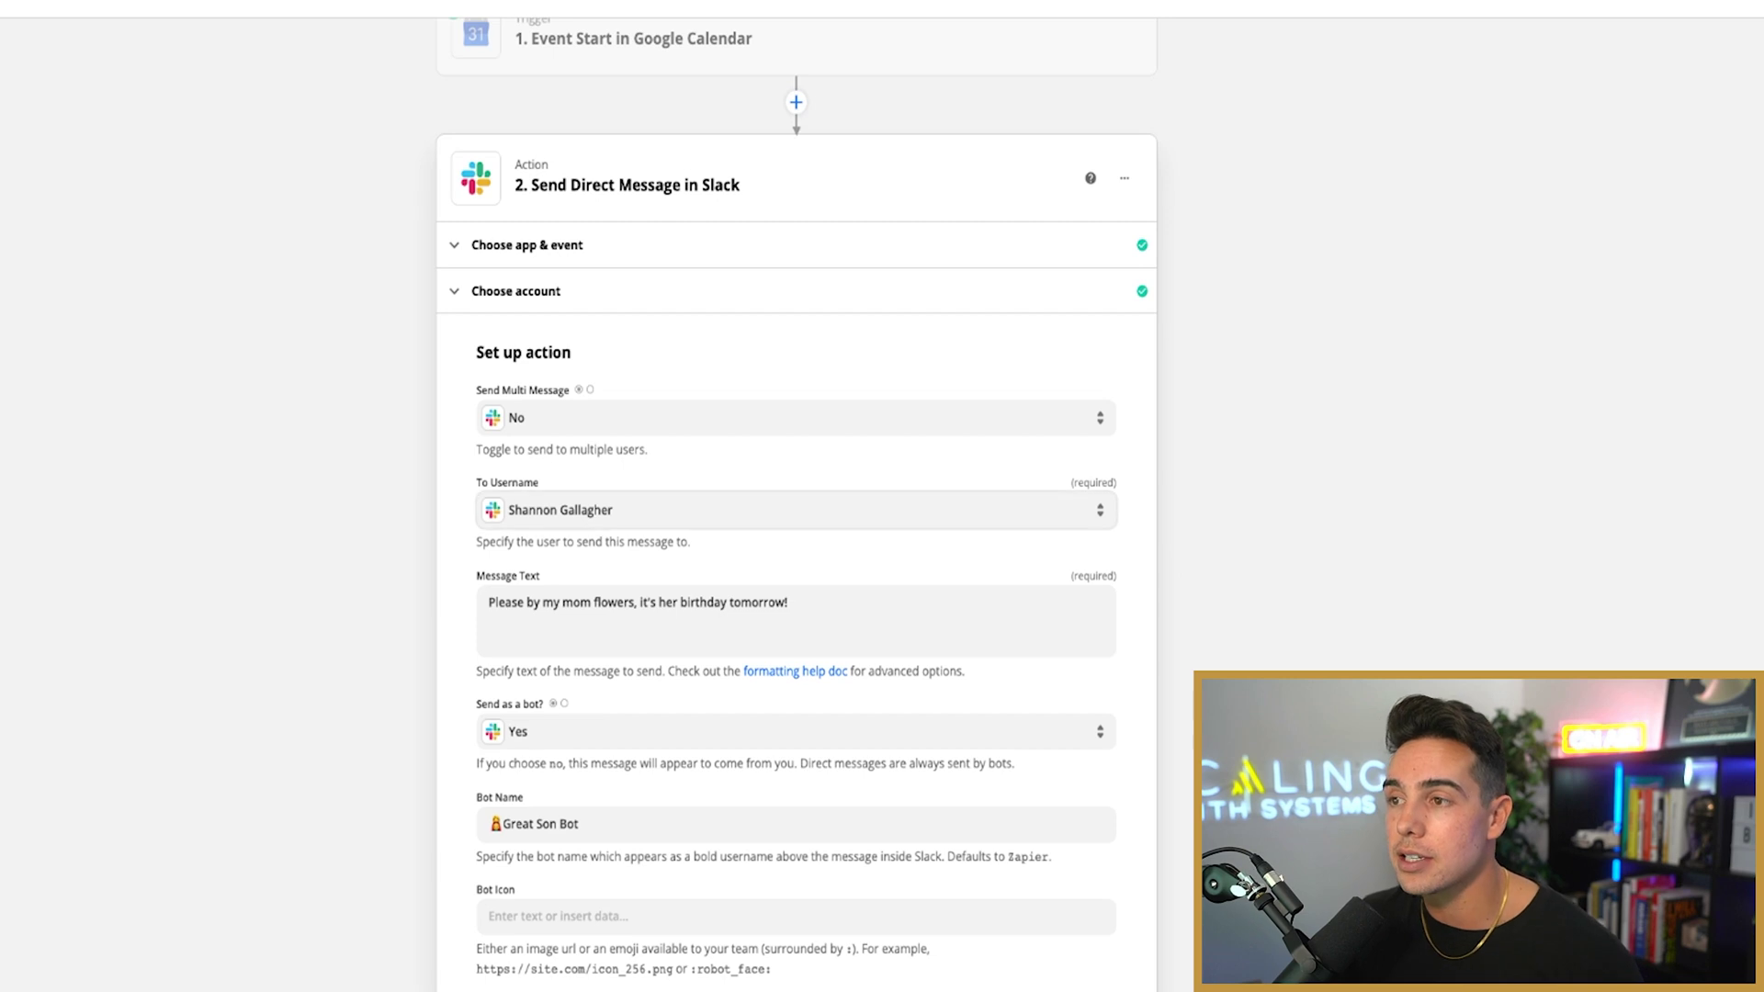
{"action": "scroll", "coordinate": [797, 507], "scroll_direction": "down", "scroll_amount": 1}
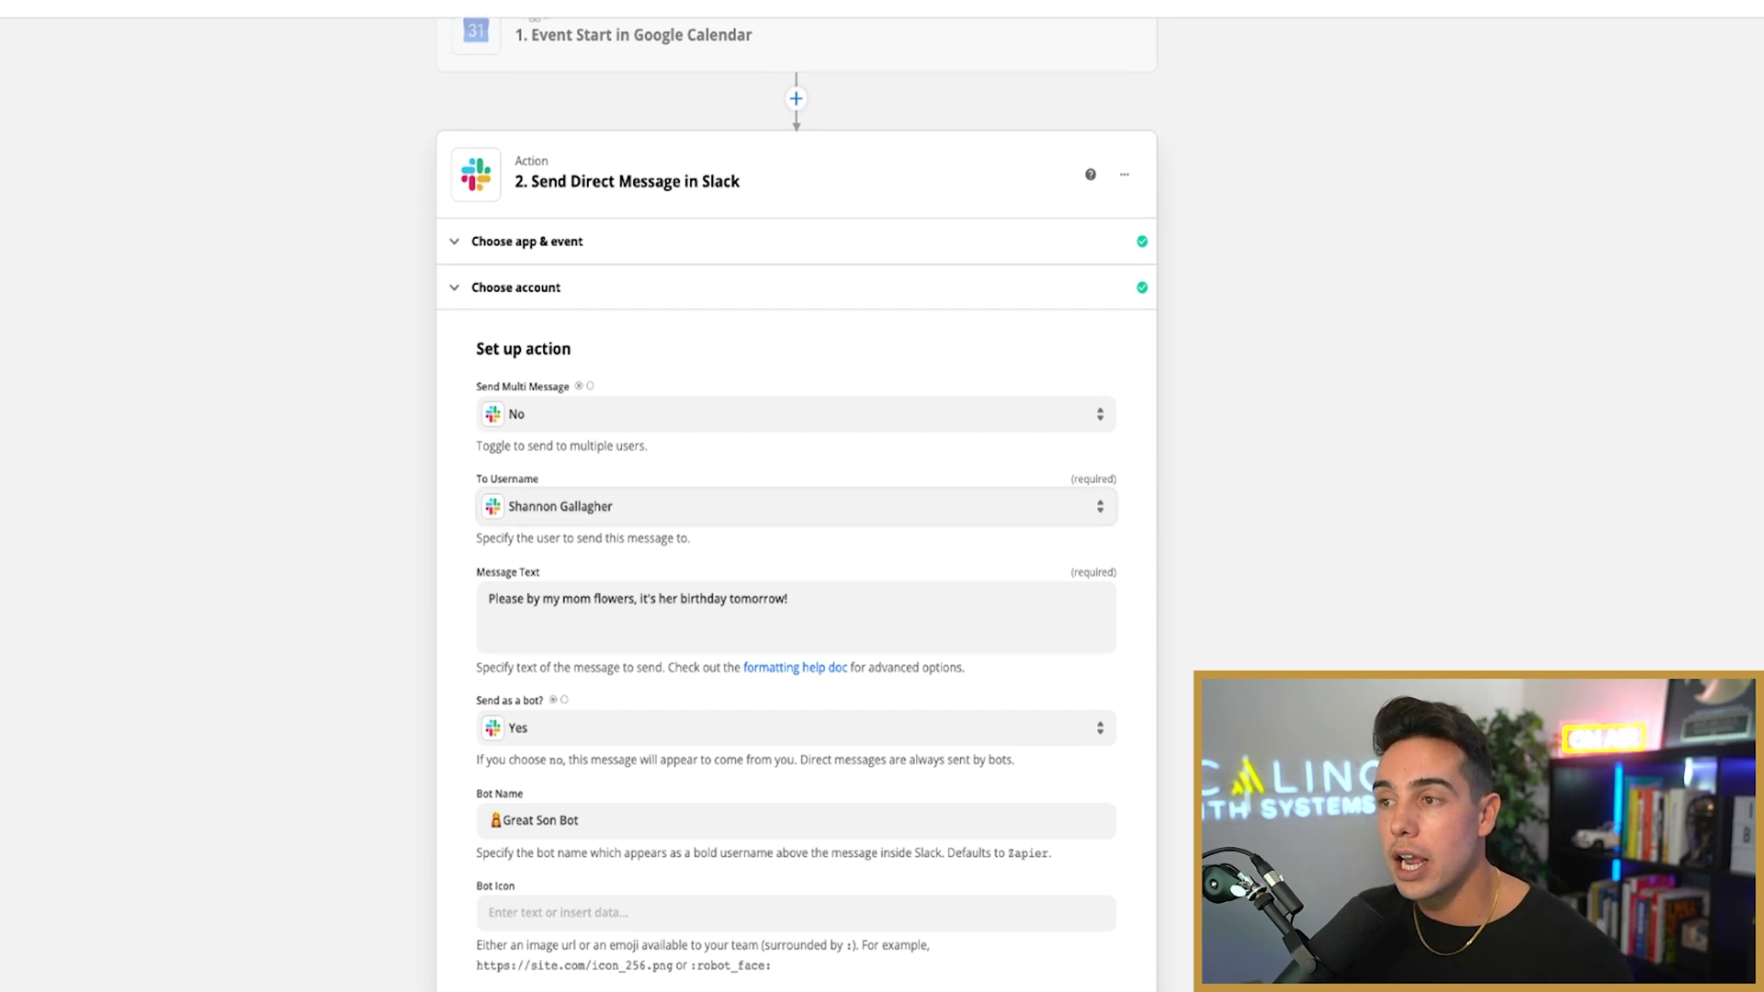
{"action": "scroll", "coordinate": [796, 507], "scroll_direction": "down", "scroll_amount": 1}
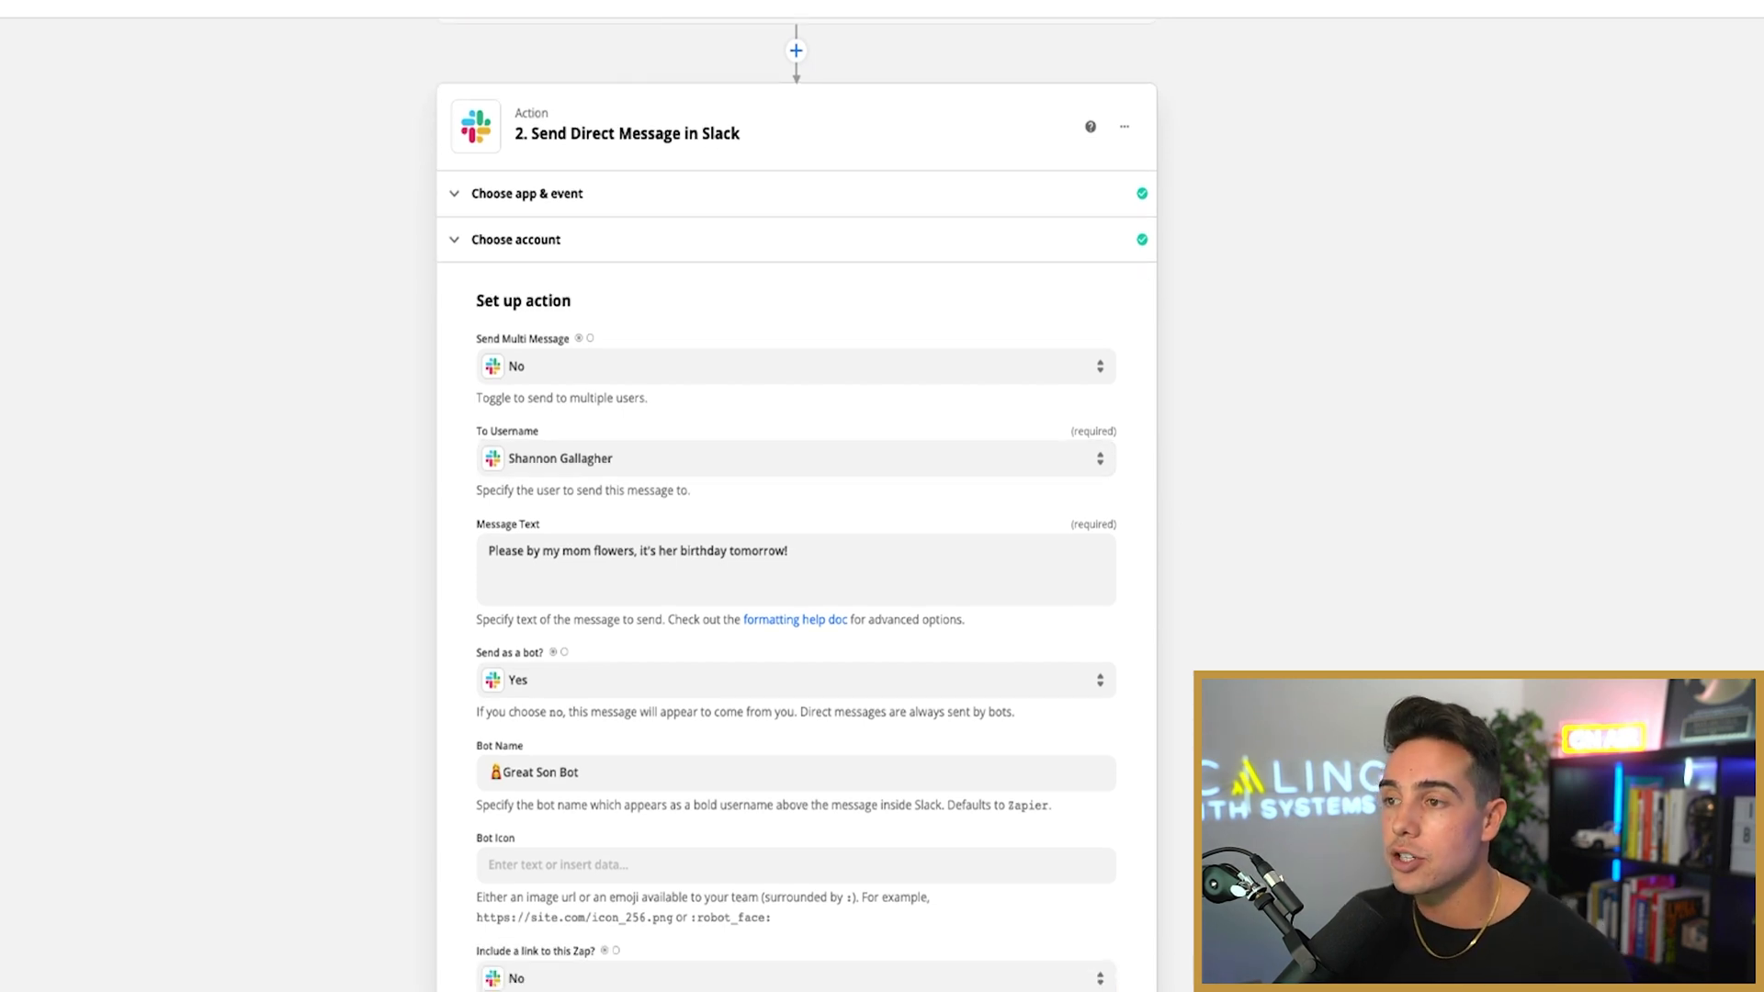
Correct 'by' to 'buy' in the message text and check the Great Son Bot name.
{"action": "double_click", "coordinate": [533, 551]}
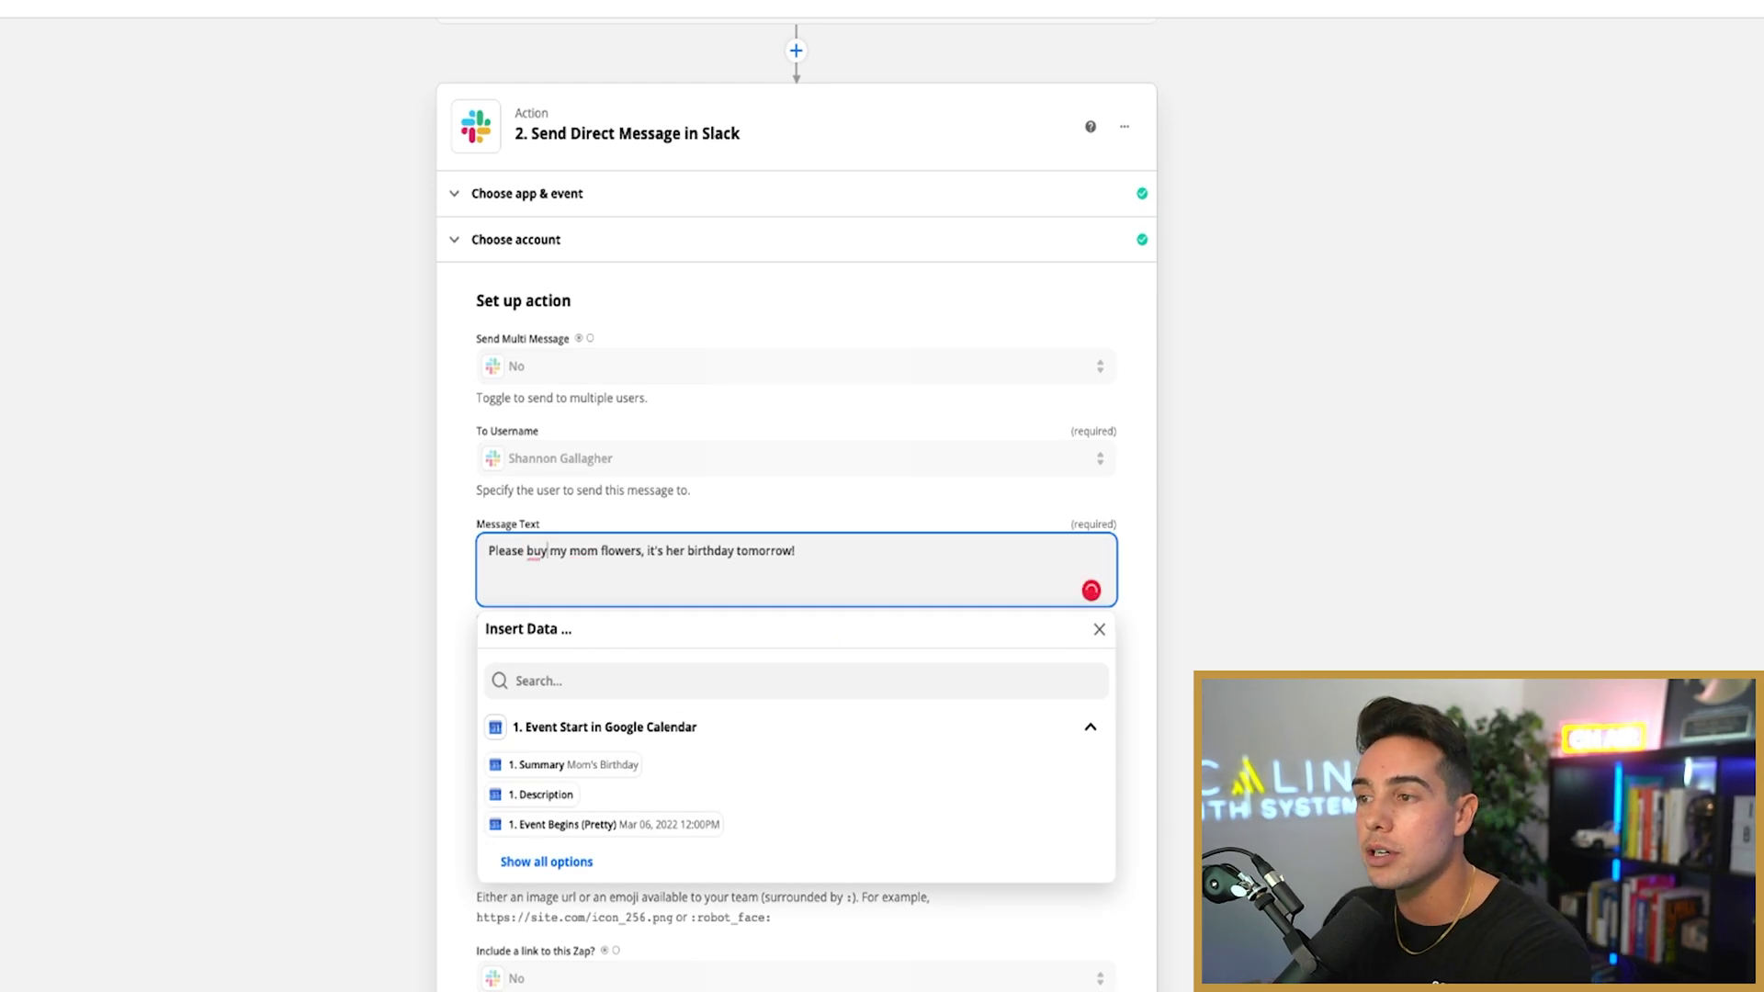
{"action": "key", "text": "Escape"}
{"action": "scroll", "coordinate": [797, 506], "scroll_direction": "down", "scroll_amount": 2}
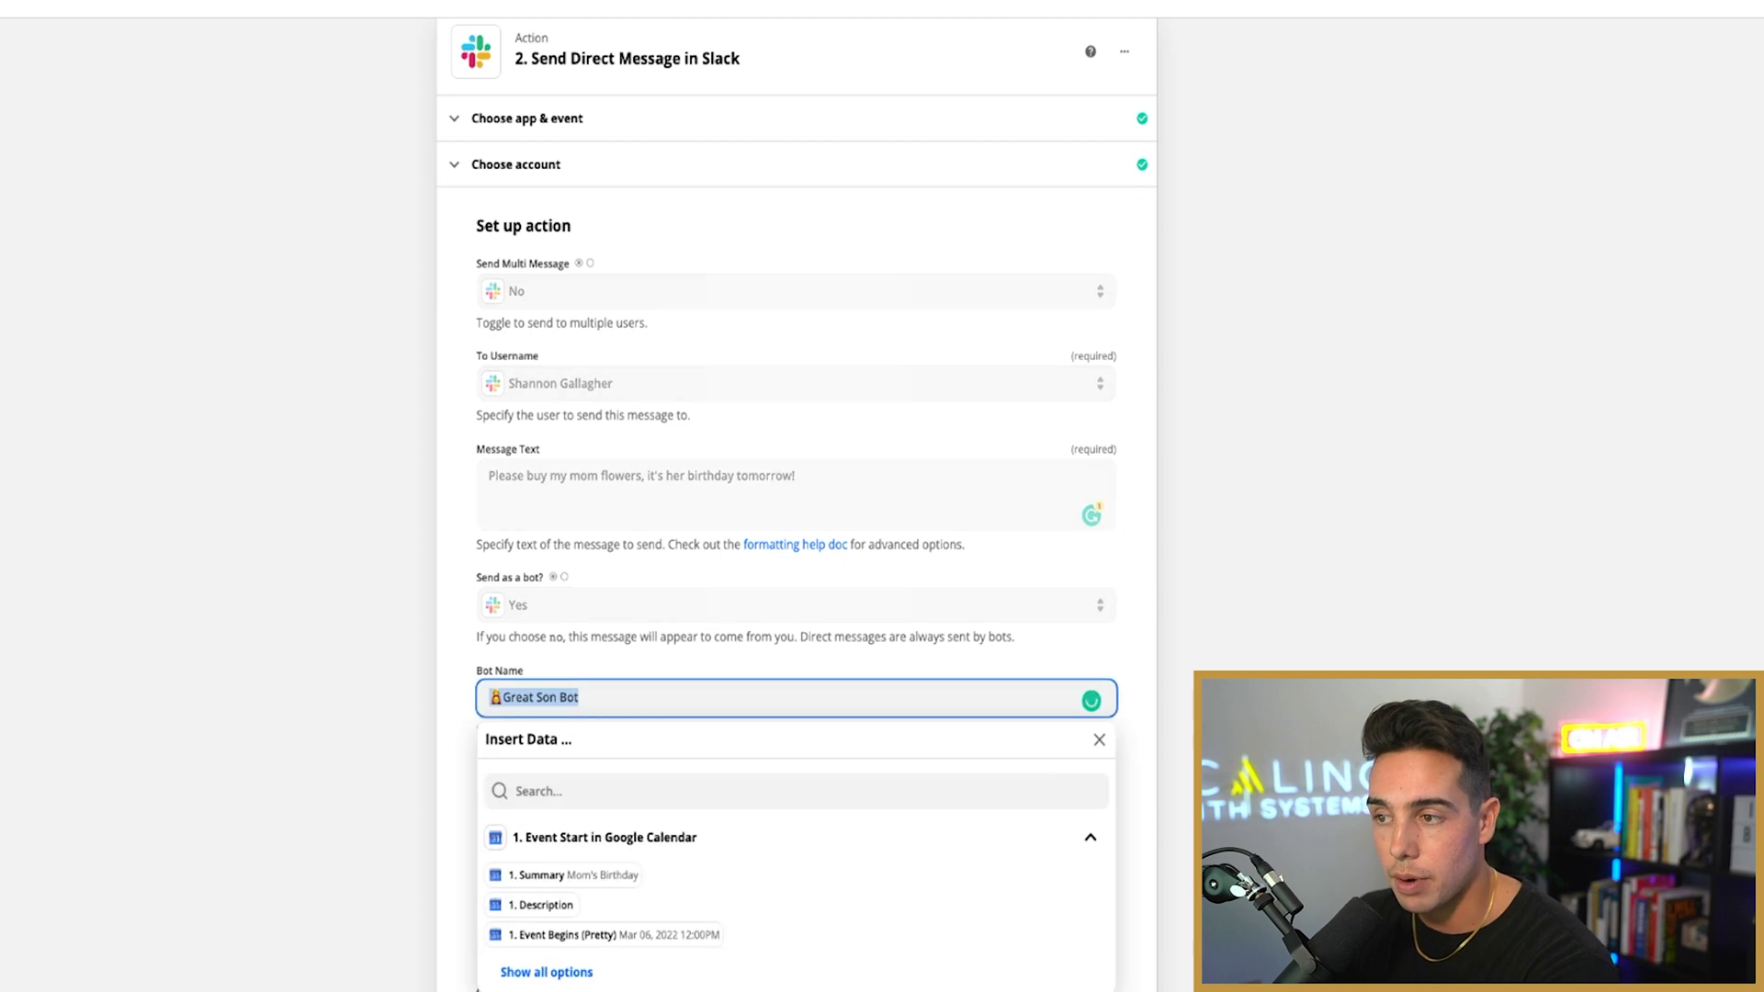
{"action": "key", "text": "Escape"}
{"action": "scroll", "coordinate": [796, 506], "scroll_direction": "down", "scroll_amount": 5}
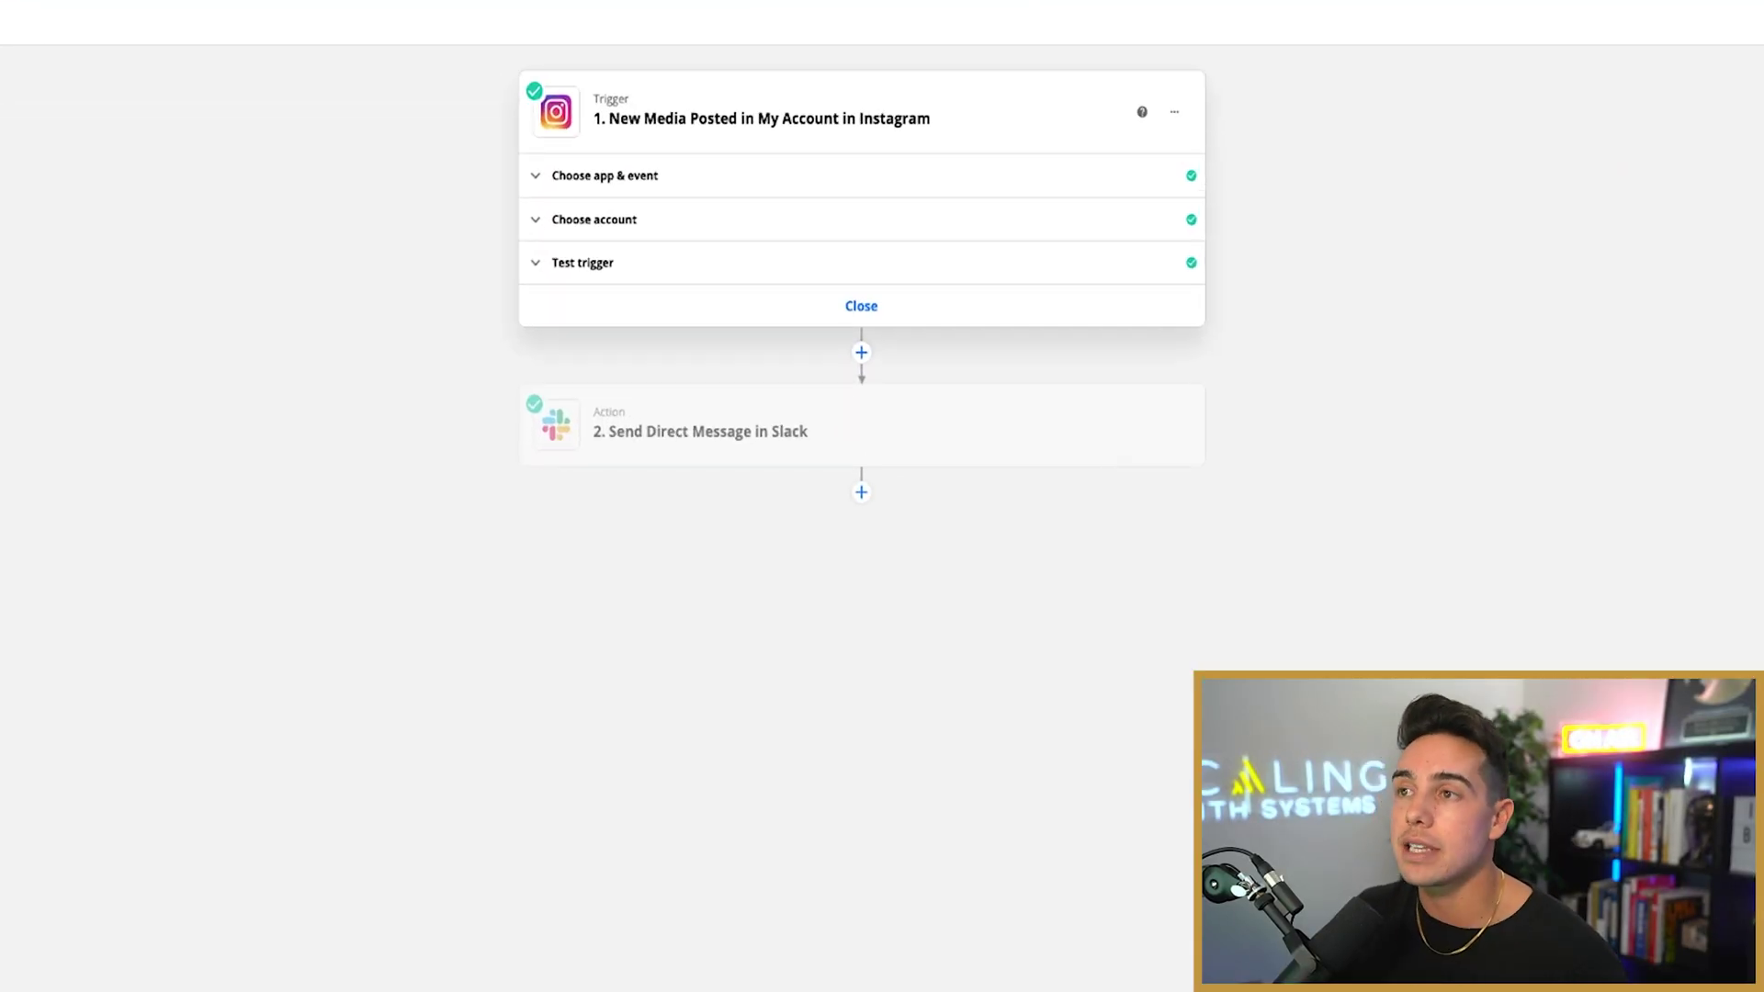
Expand the Instagram trigger to show the New Media Posted in My Account event.
{"action": "left_click", "coordinate": [604, 175]}
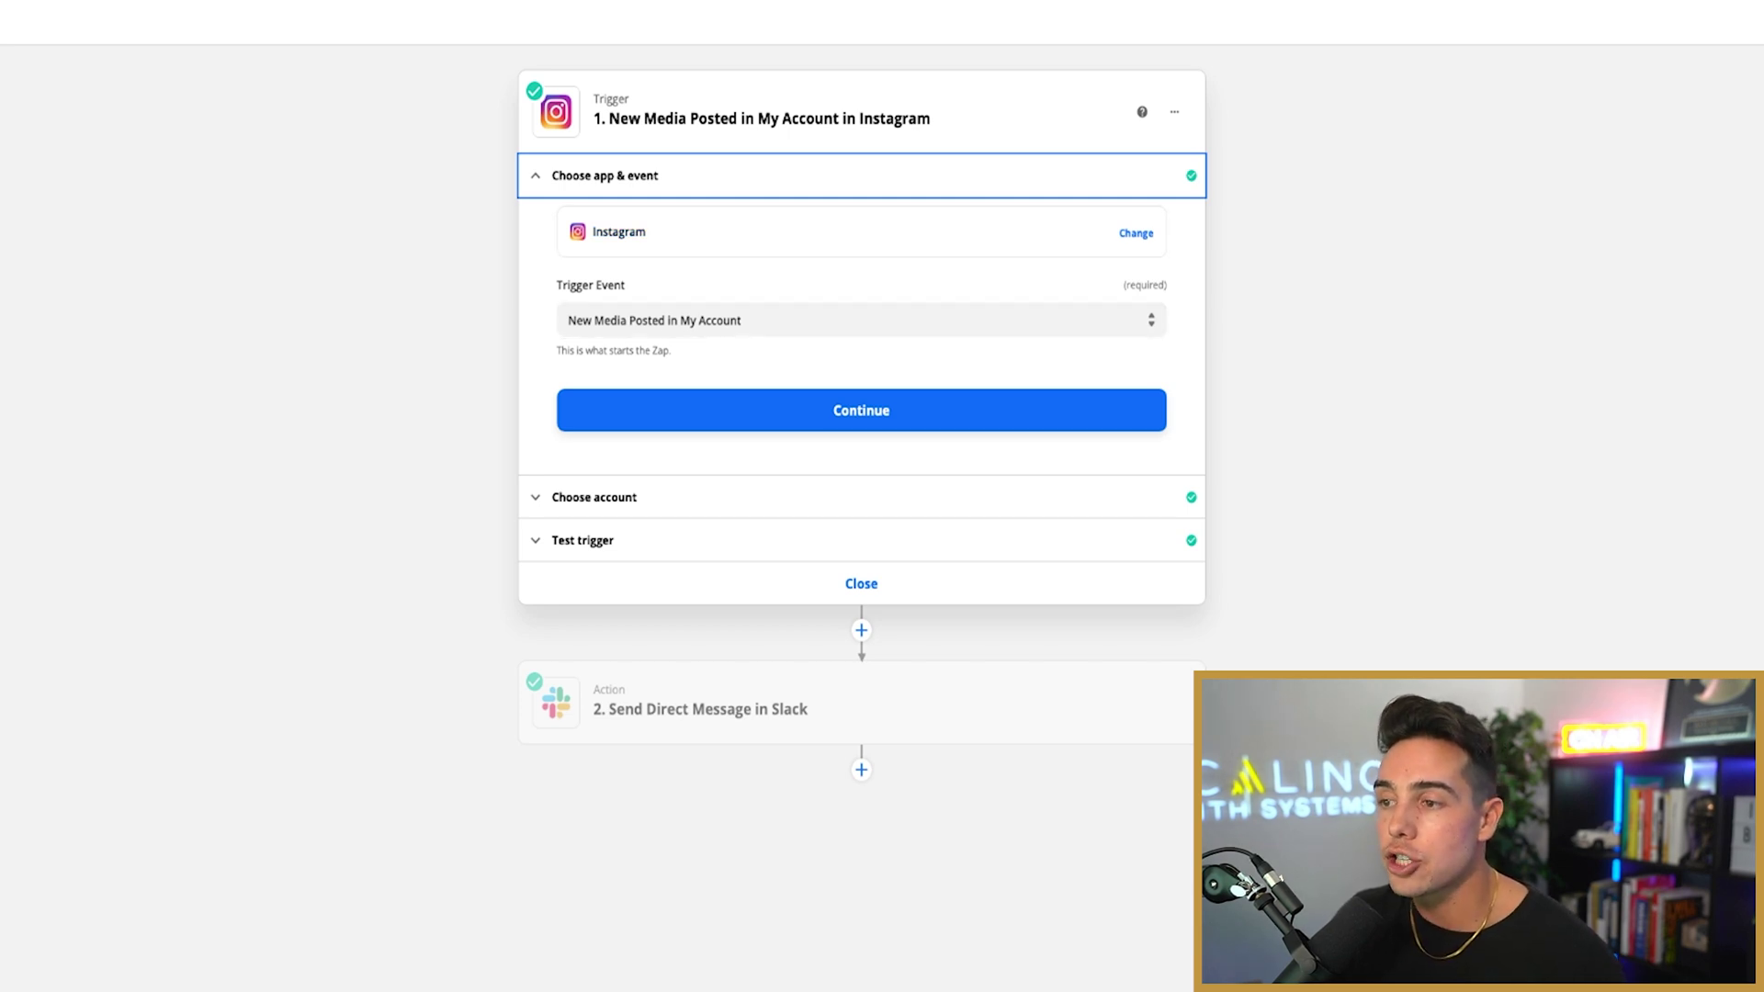
Open the Slack direct-message action and review its permalink message sent as Content Bot.
{"action": "left_click", "coordinate": [1149, 703]}
{"action": "left_click", "coordinate": [586, 402]}
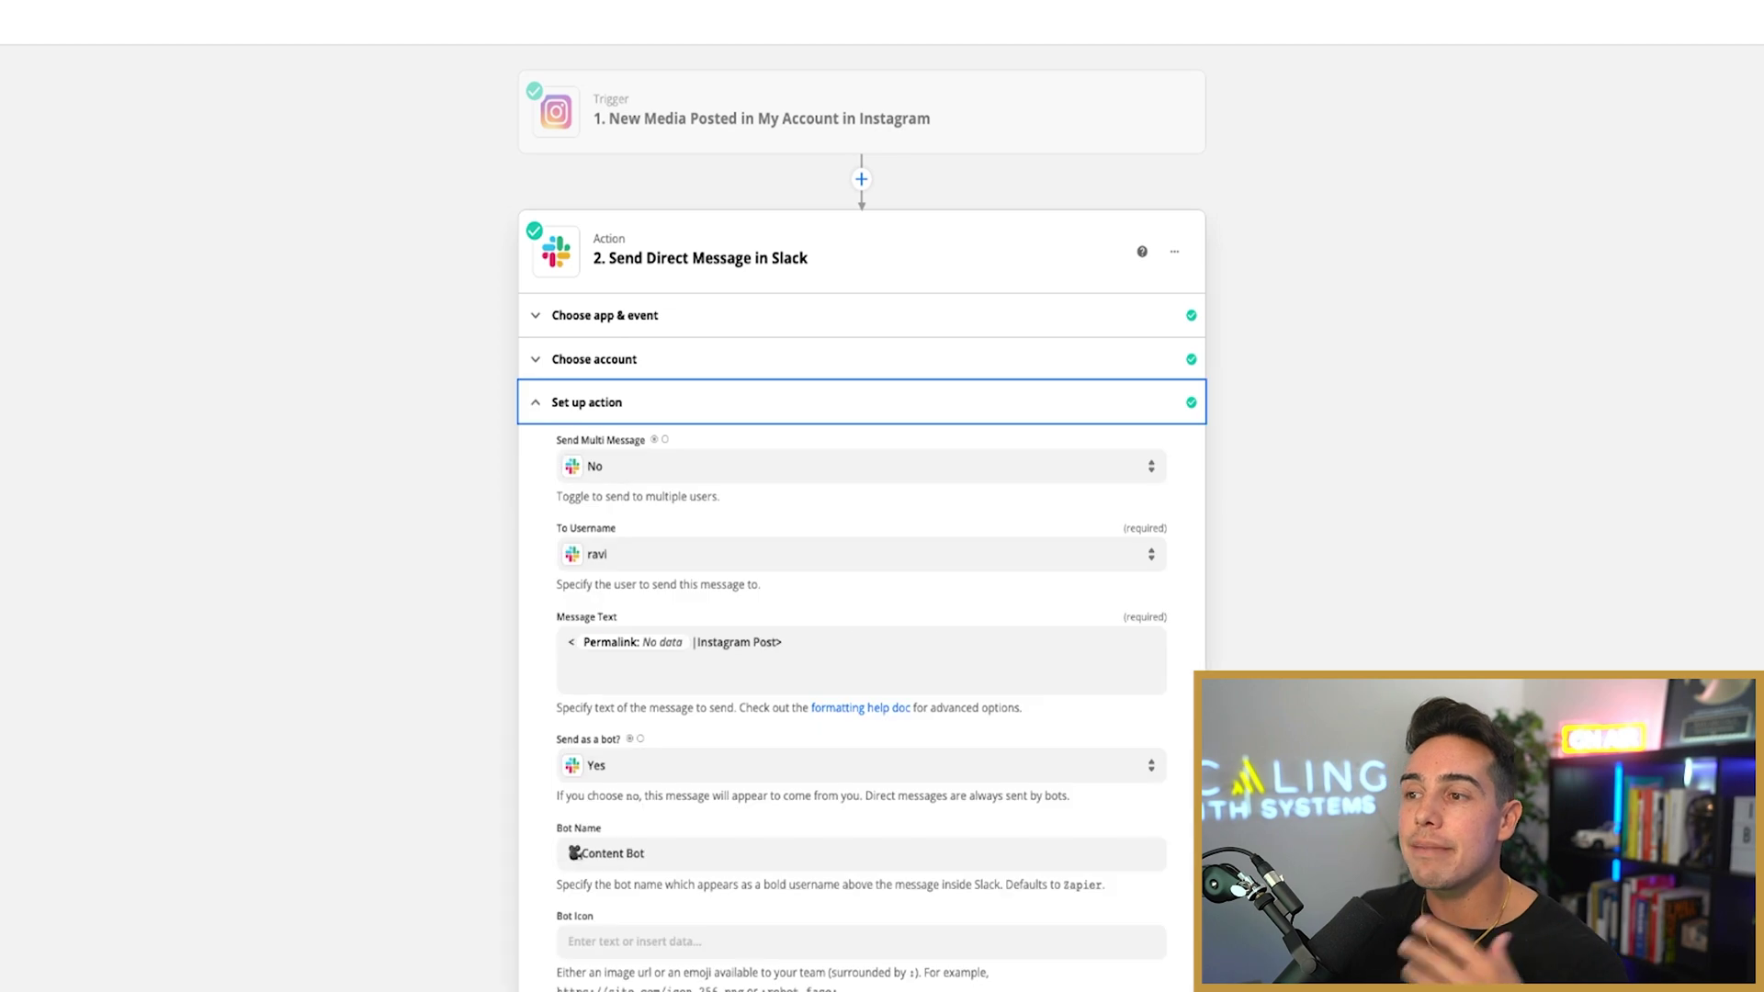
{"action": "scroll", "coordinate": [861, 551], "scroll_direction": "down", "scroll_amount": 2}
{"action": "scroll", "coordinate": [862, 551], "scroll_direction": "down", "scroll_amount": 1}
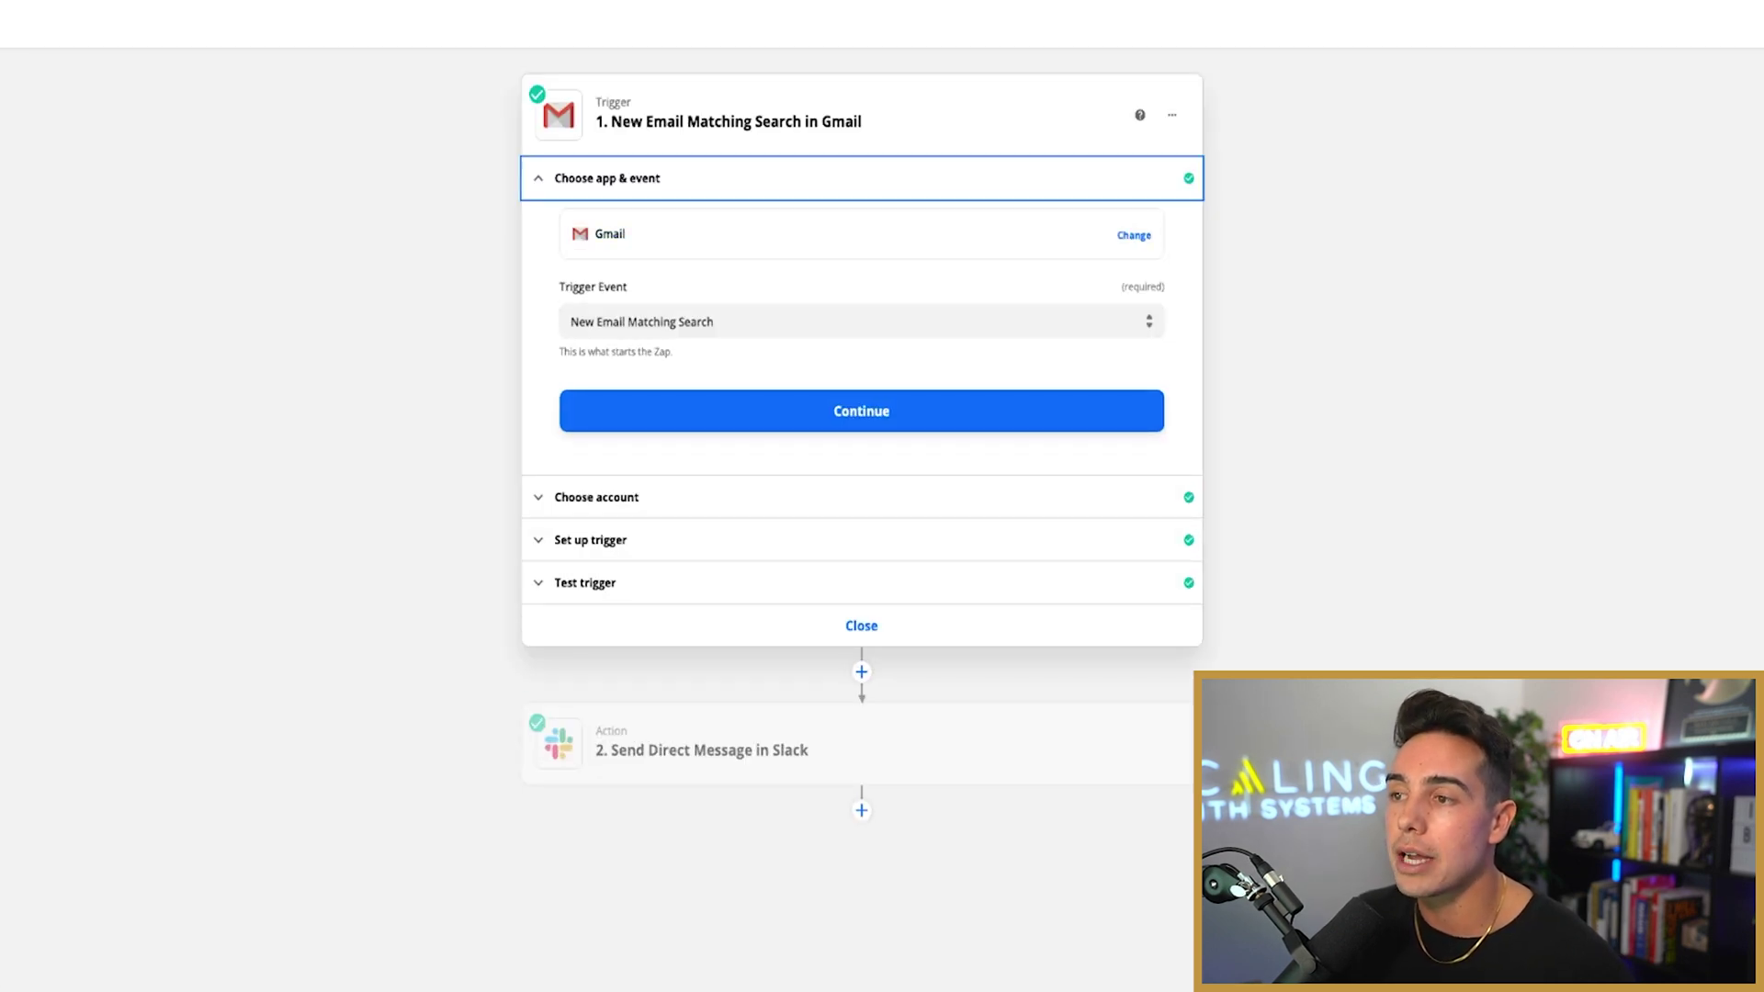
Check the Gmail trigger's sender search string, then open its Slack direct-message action.
{"action": "left_click", "coordinate": [590, 540]}
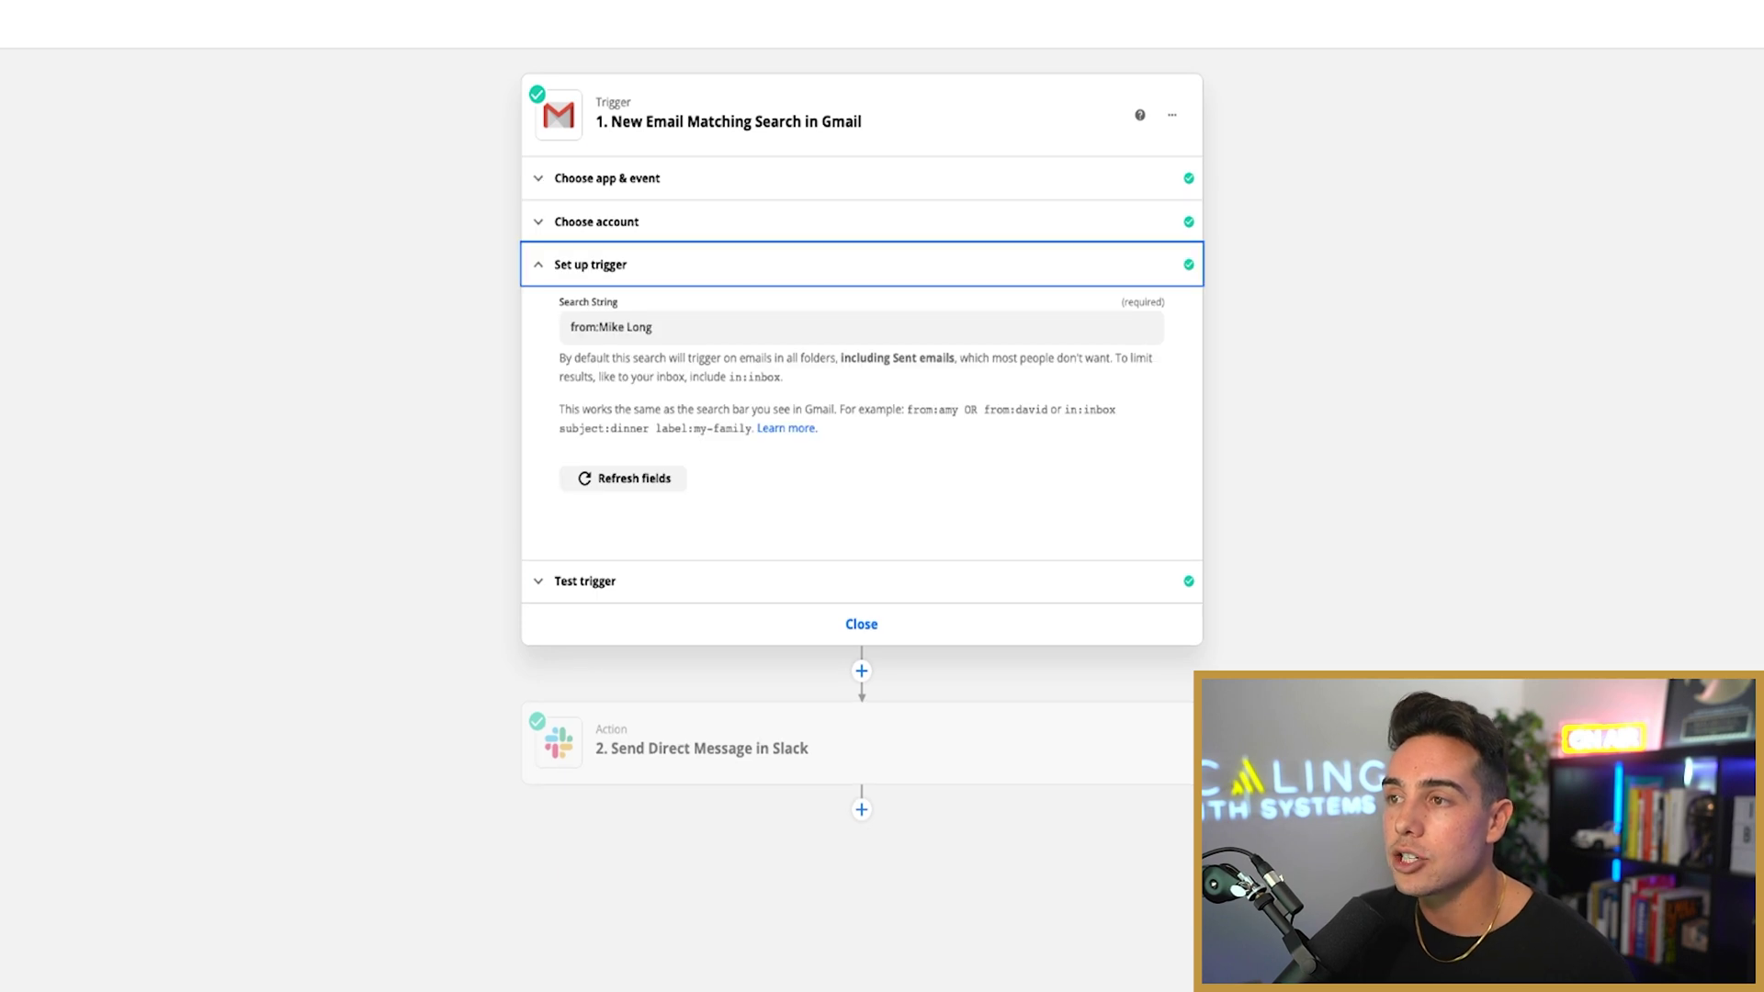
{"action": "left_click", "coordinate": [643, 327]}
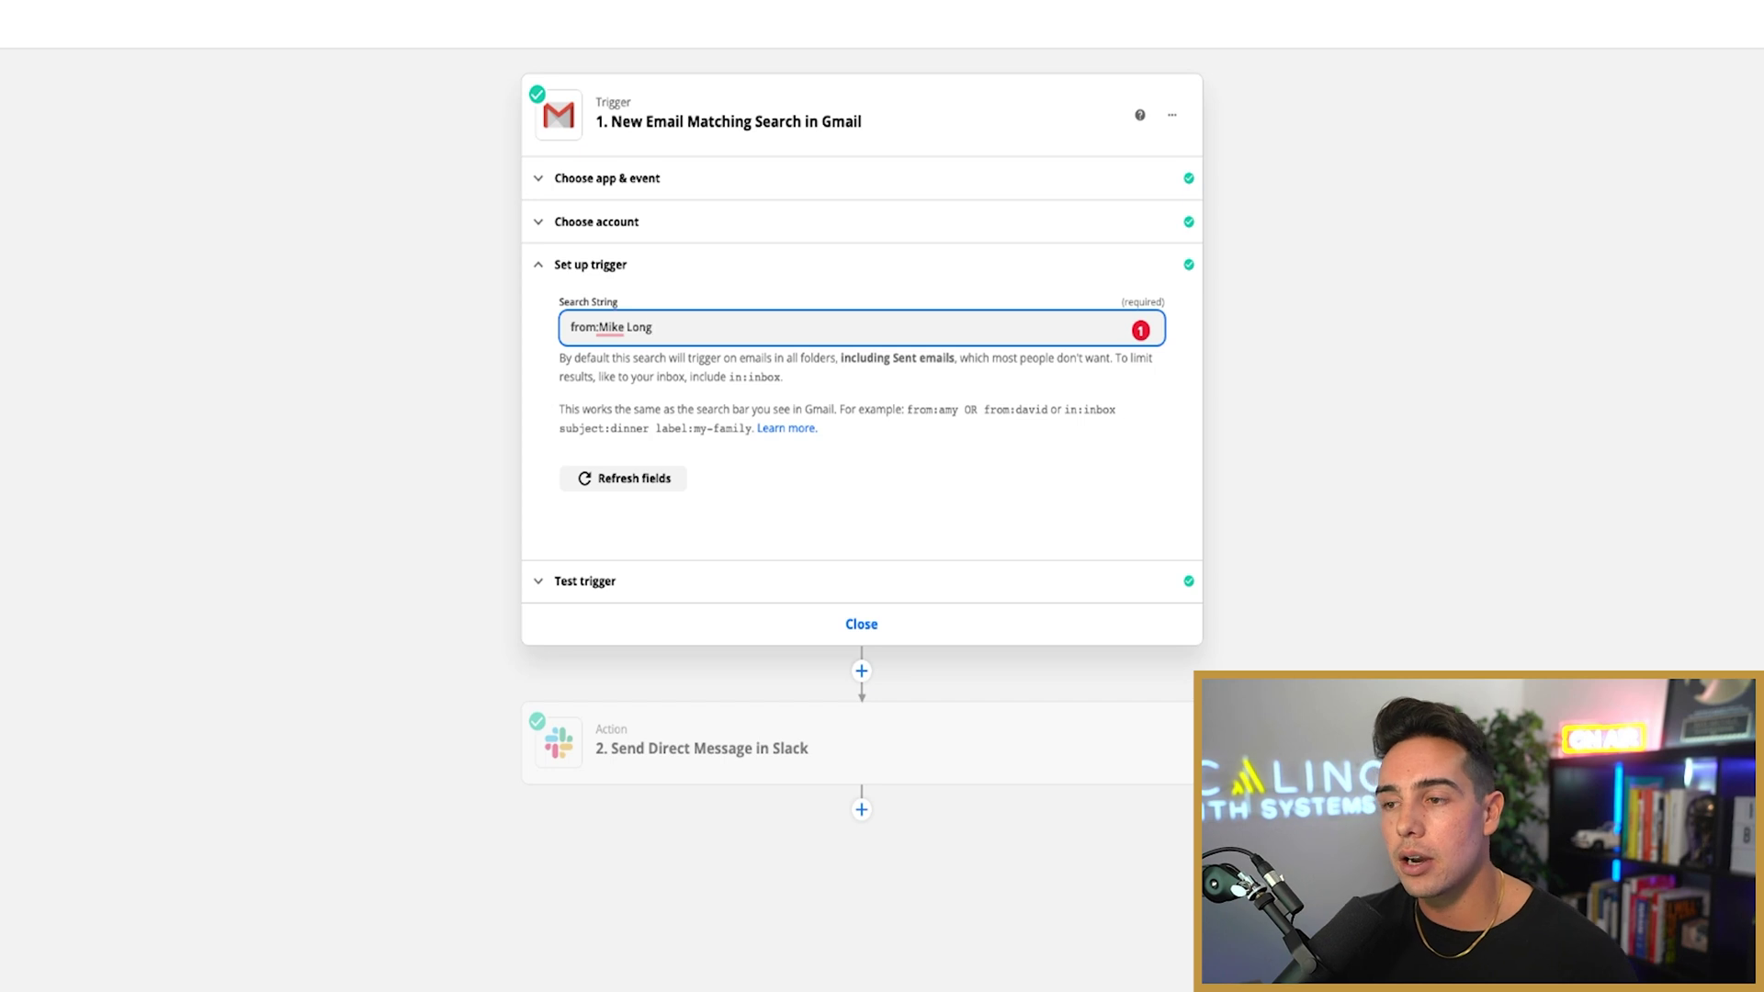
{"action": "left_click", "coordinate": [701, 748]}
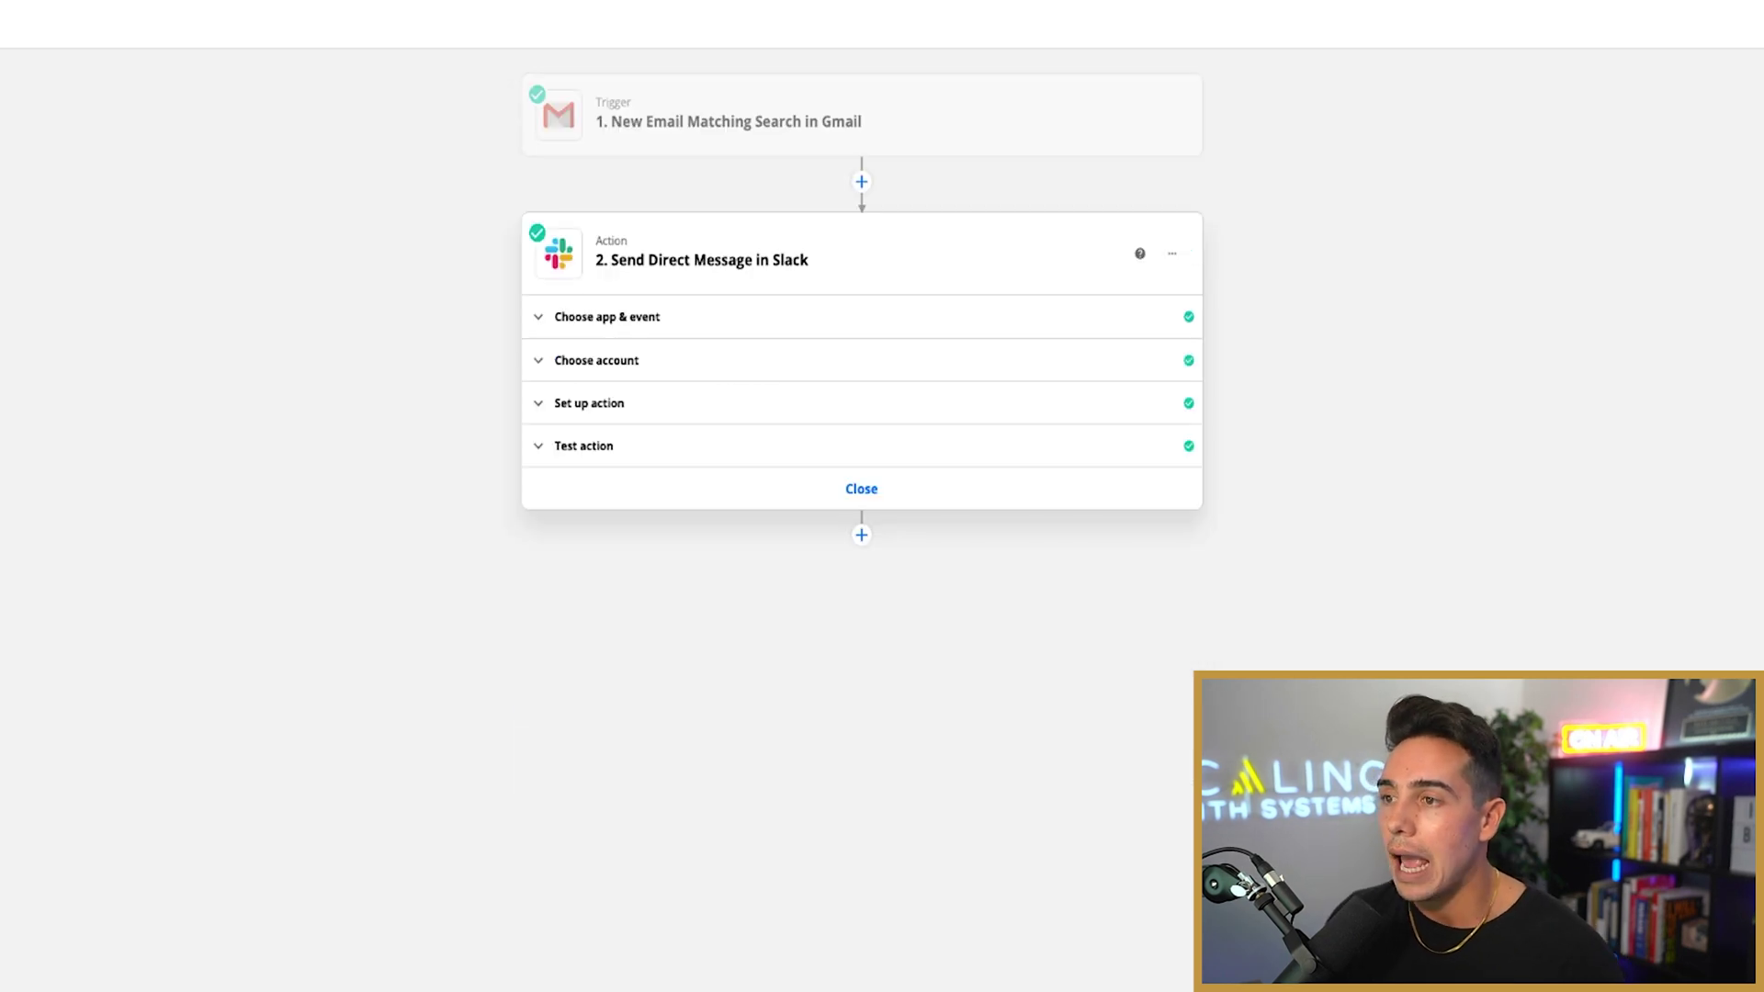
Review the Gmail alert's Slack message fields and its Plane Bot bot name.
{"action": "left_click", "coordinate": [589, 403]}
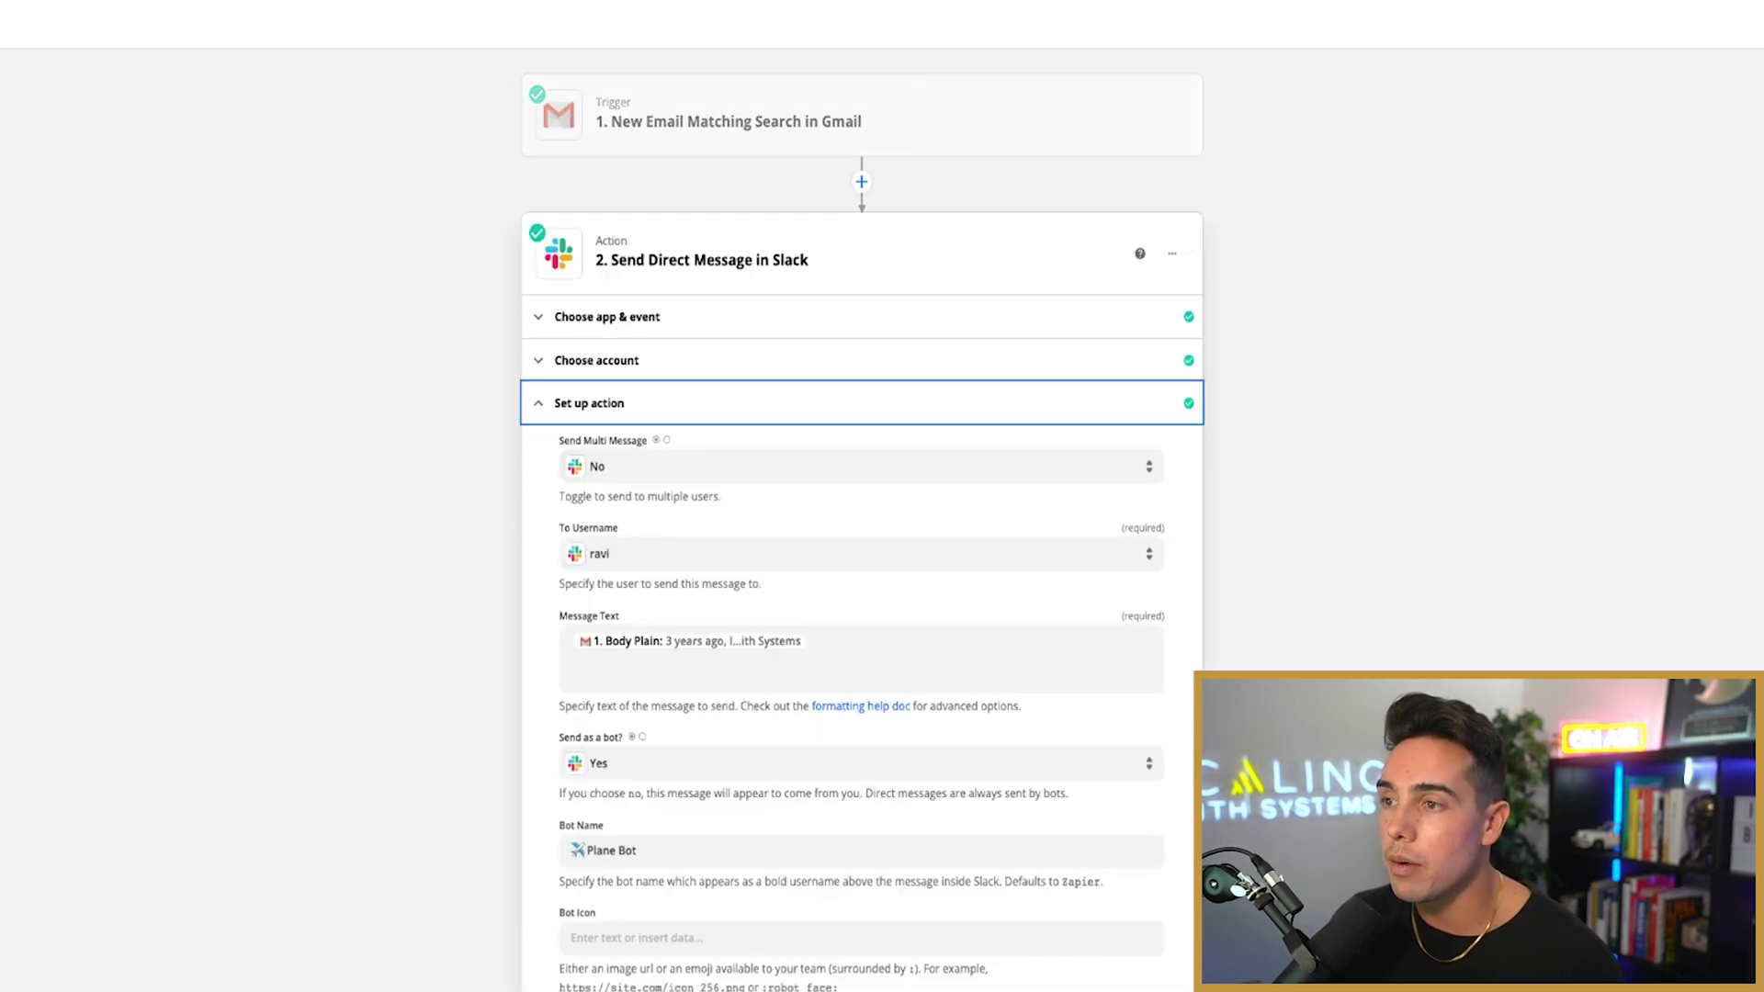
{"action": "scroll", "coordinate": [861, 551], "scroll_direction": "down", "scroll_amount": 3}
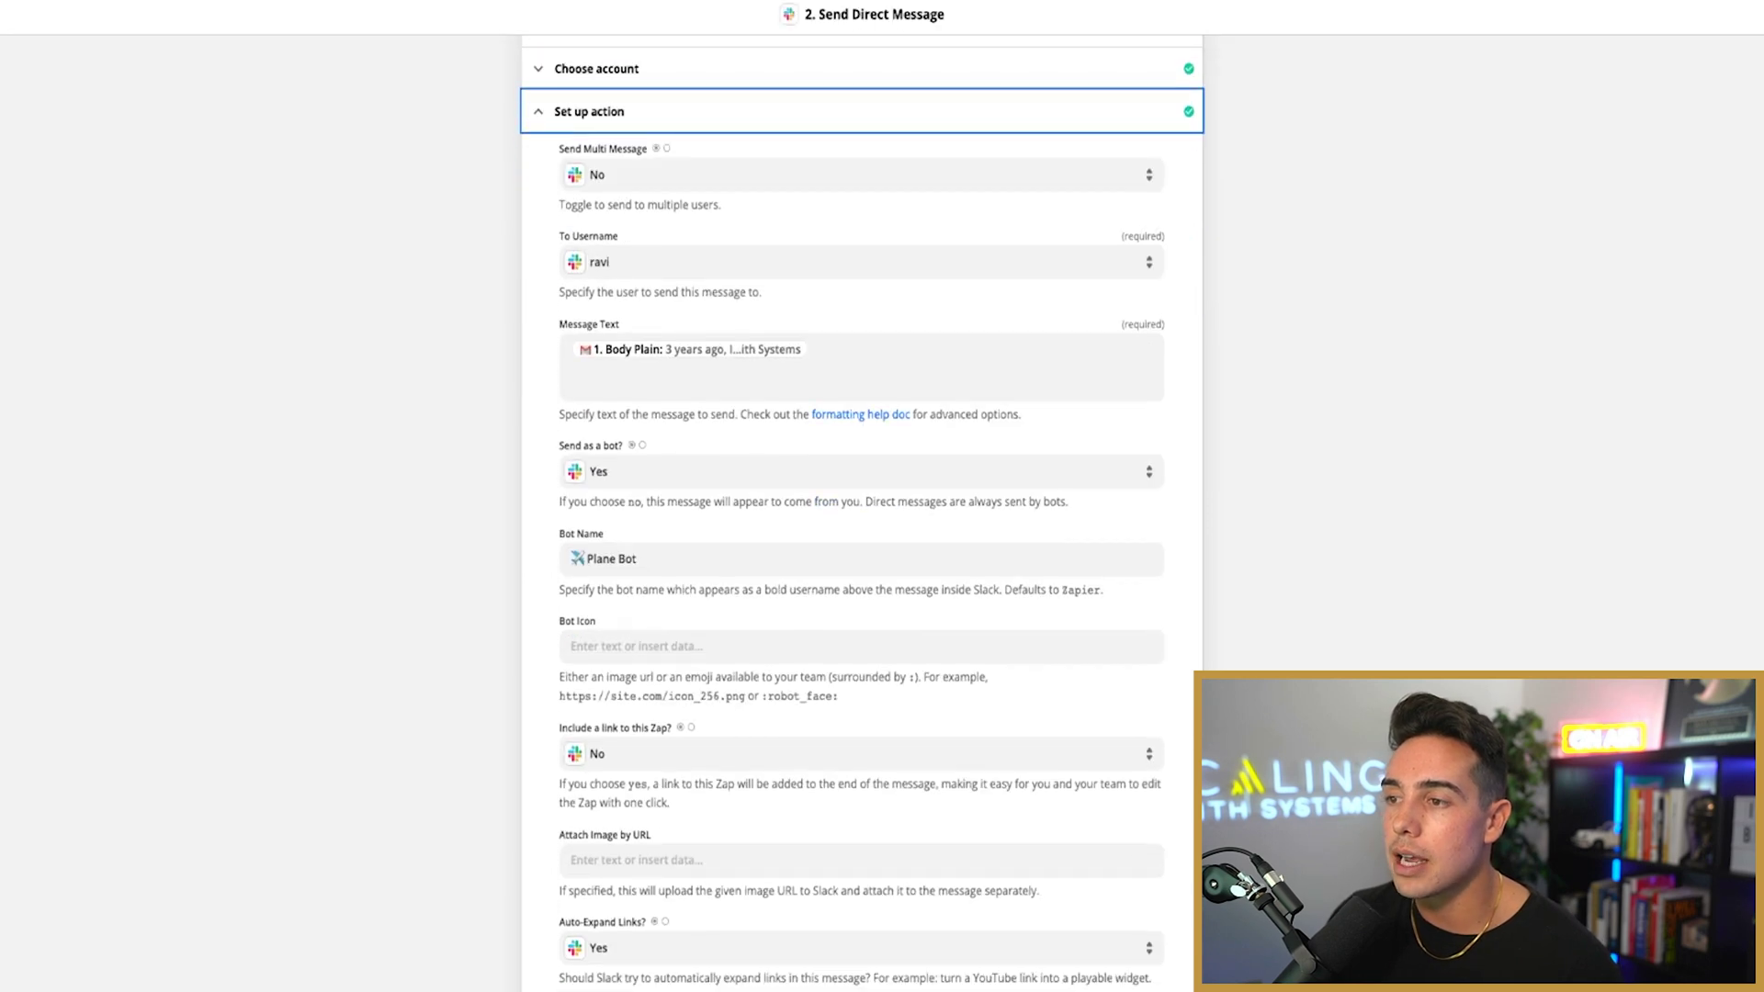
{"action": "left_click", "coordinate": [643, 558]}
{"action": "scroll", "coordinate": [861, 551], "scroll_direction": "down", "scroll_amount": 1}
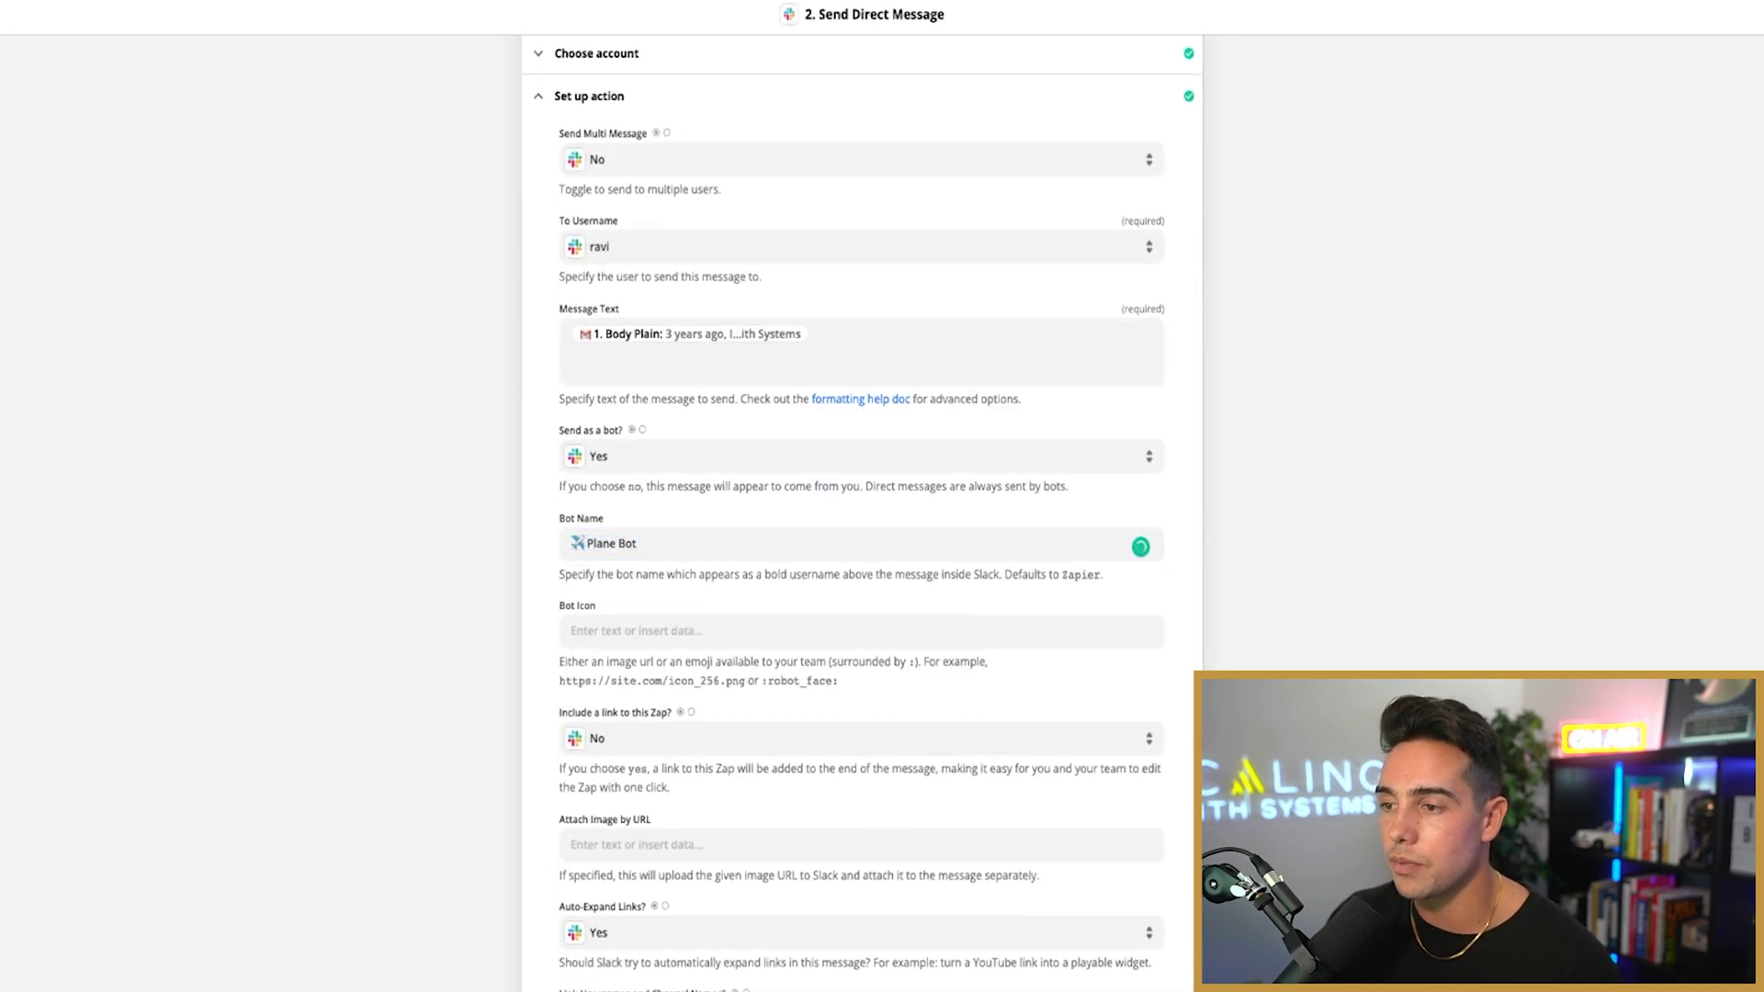
{"action": "scroll", "coordinate": [862, 514], "scroll_direction": "down", "scroll_amount": 2}
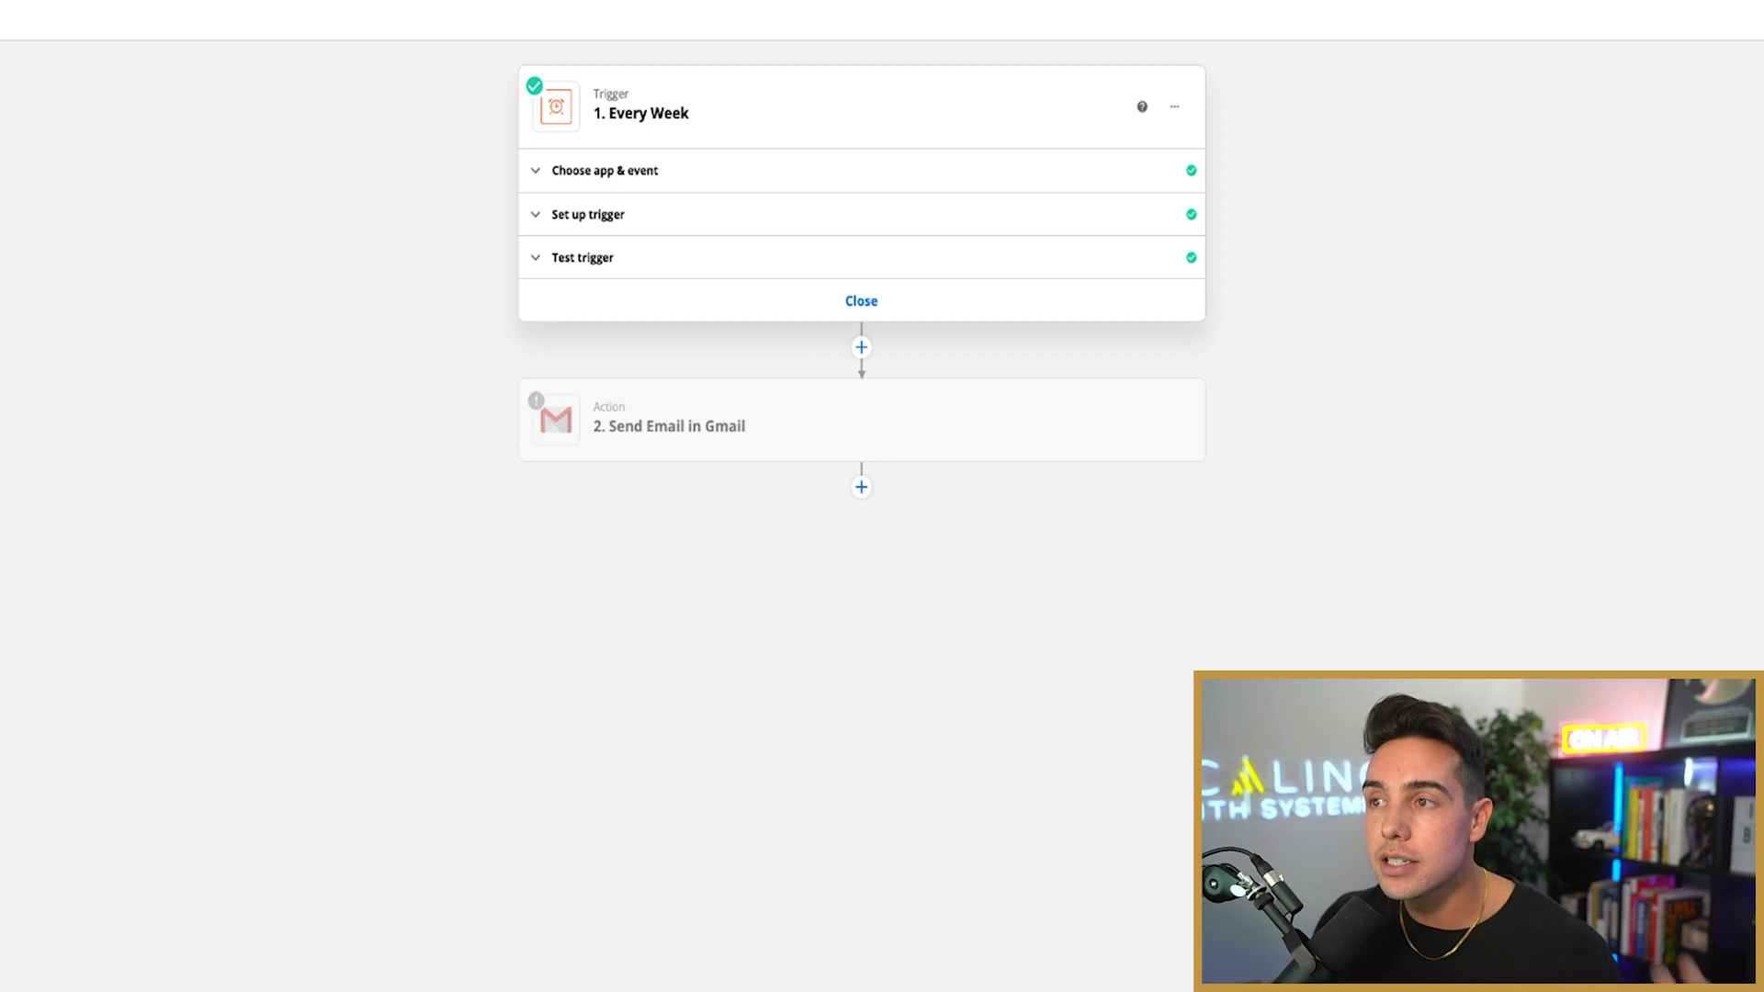
Confirm the Every Week trigger runs Sunday at 8am and open the Send Email in Gmail action.
{"action": "left_click", "coordinate": [588, 214]}
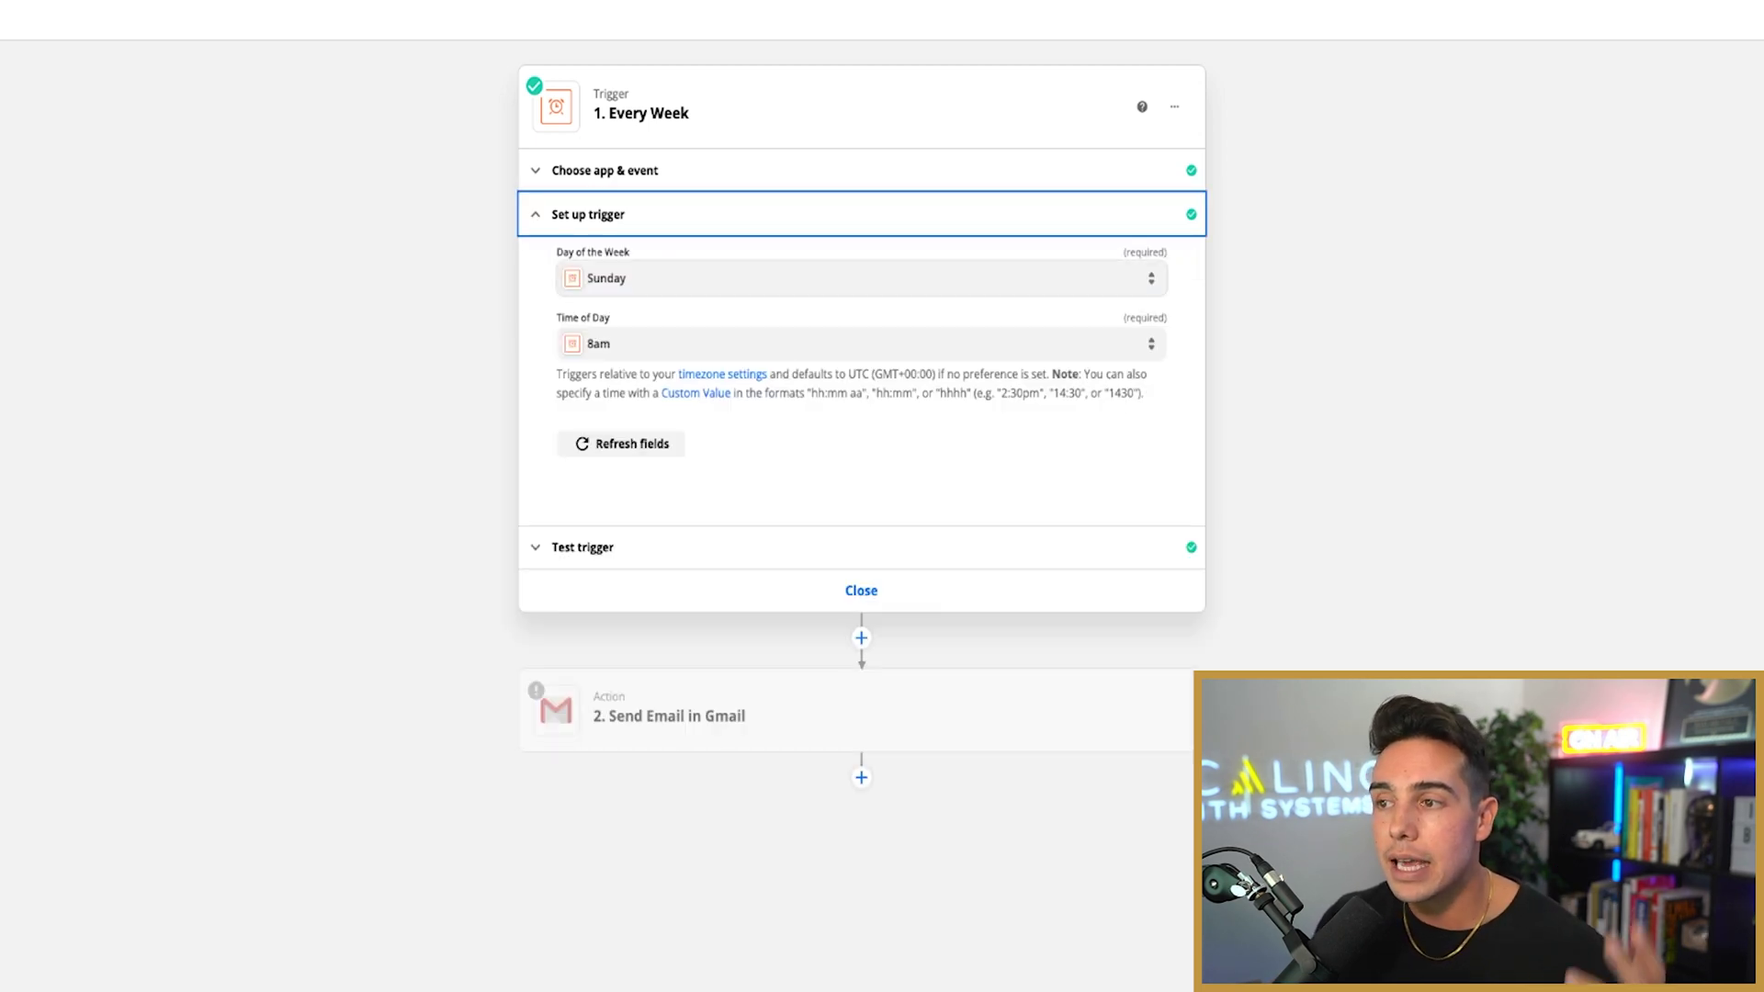
{"action": "left_click", "coordinate": [669, 715]}
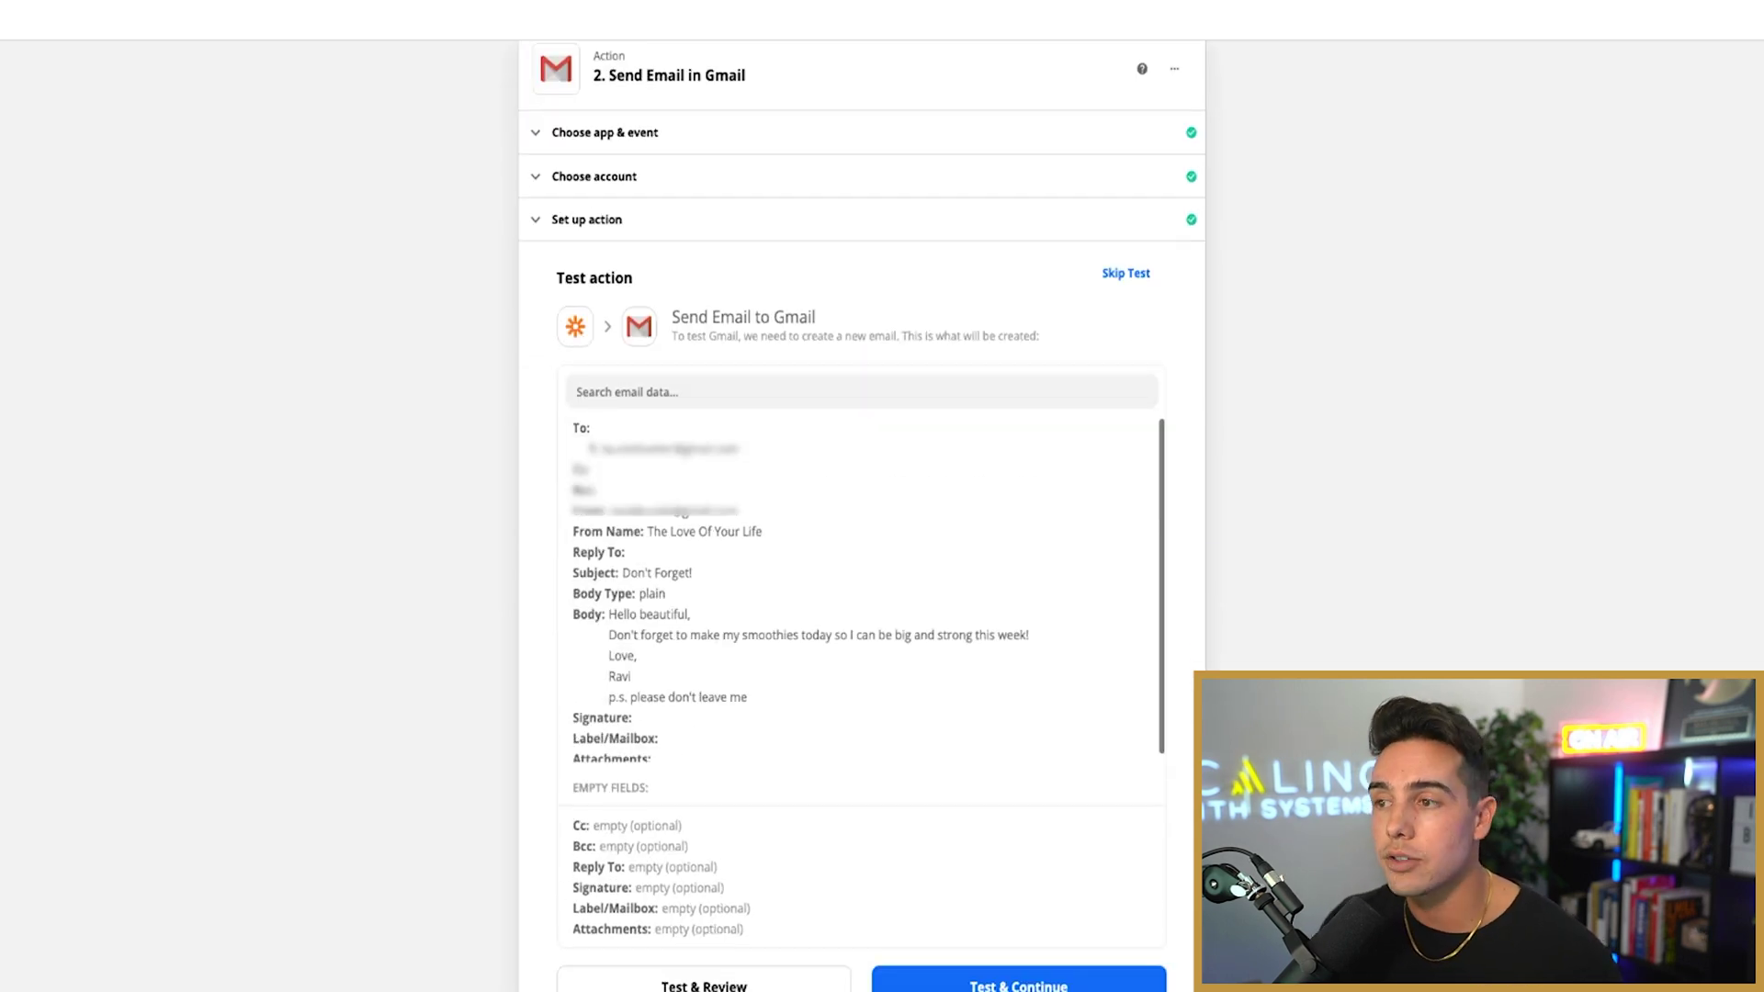
Check the From Name 'The Love Of Your Life' and the subject 'Don't Forget!'.
{"action": "left_click", "coordinate": [586, 219]}
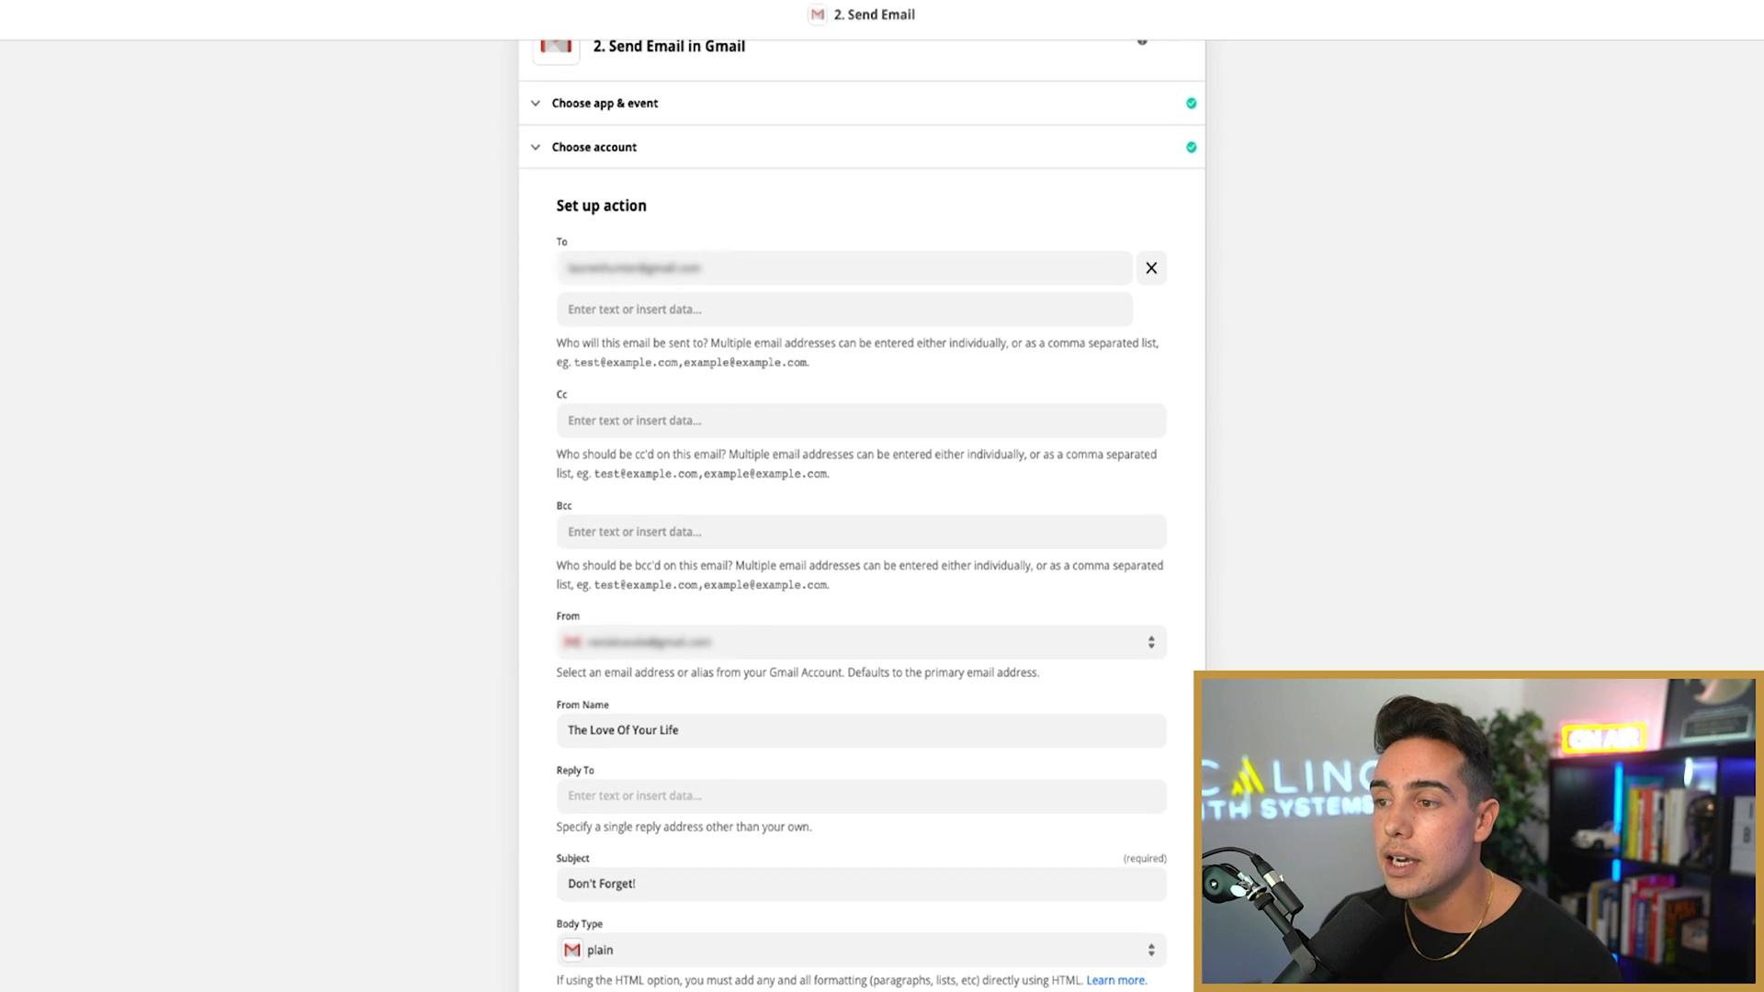
{"action": "left_click", "coordinate": [827, 730]}
{"action": "triple_click", "coordinate": [625, 730]}
{"action": "key", "text": "Escape"}
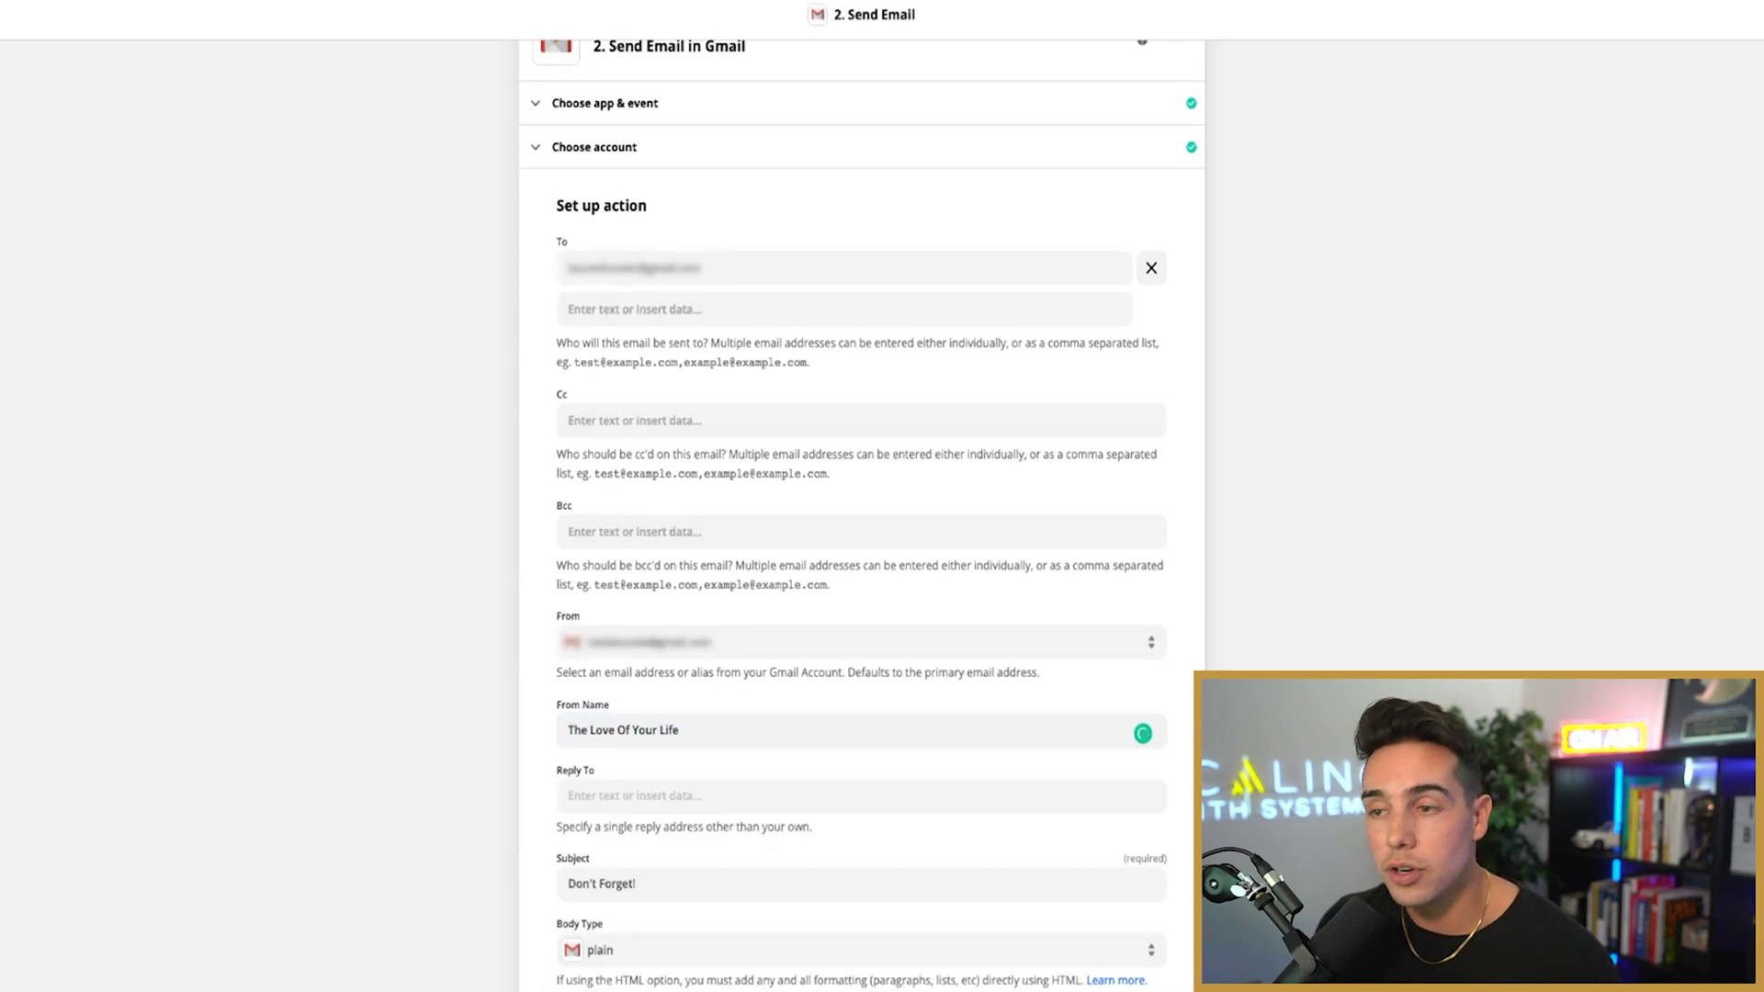
{"action": "scroll", "coordinate": [862, 514], "scroll_direction": "down", "scroll_amount": 3}
{"action": "double_click", "coordinate": [583, 577]}
{"action": "key", "text": "Escape"}
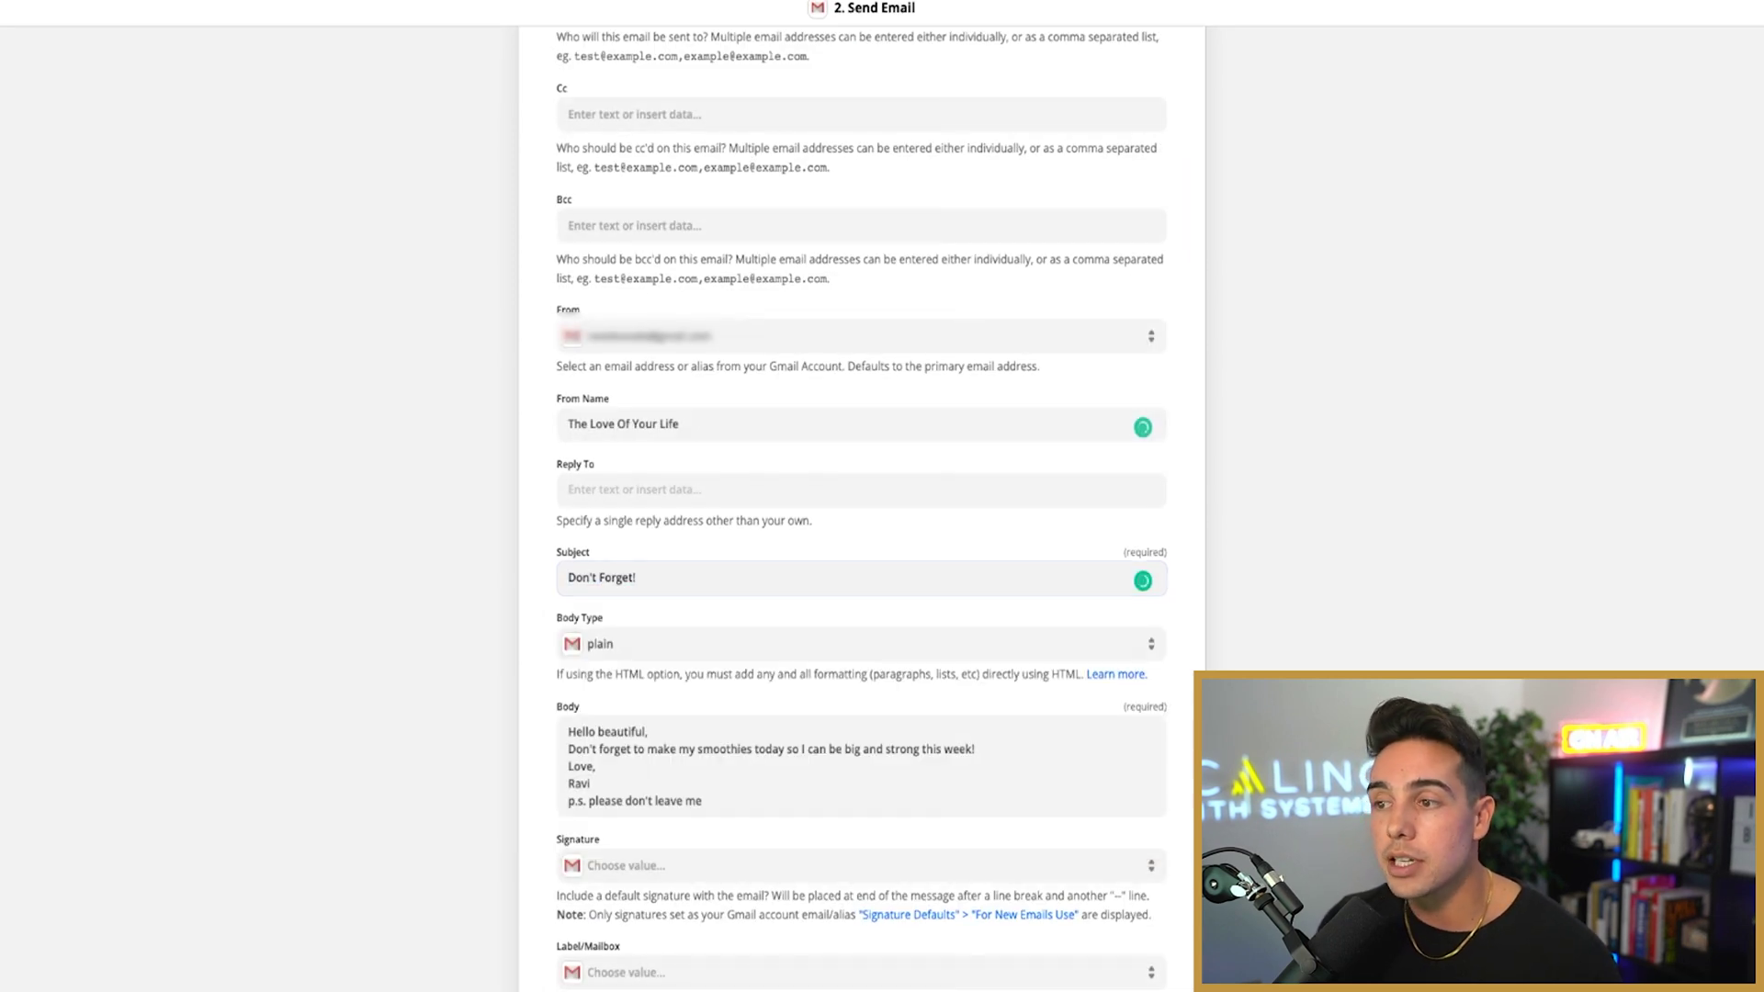
Review the smoothie reminder body, from 'Hello beautiful,' to its final line.
{"action": "scroll", "coordinate": [861, 508], "scroll_direction": "down", "scroll_amount": 1}
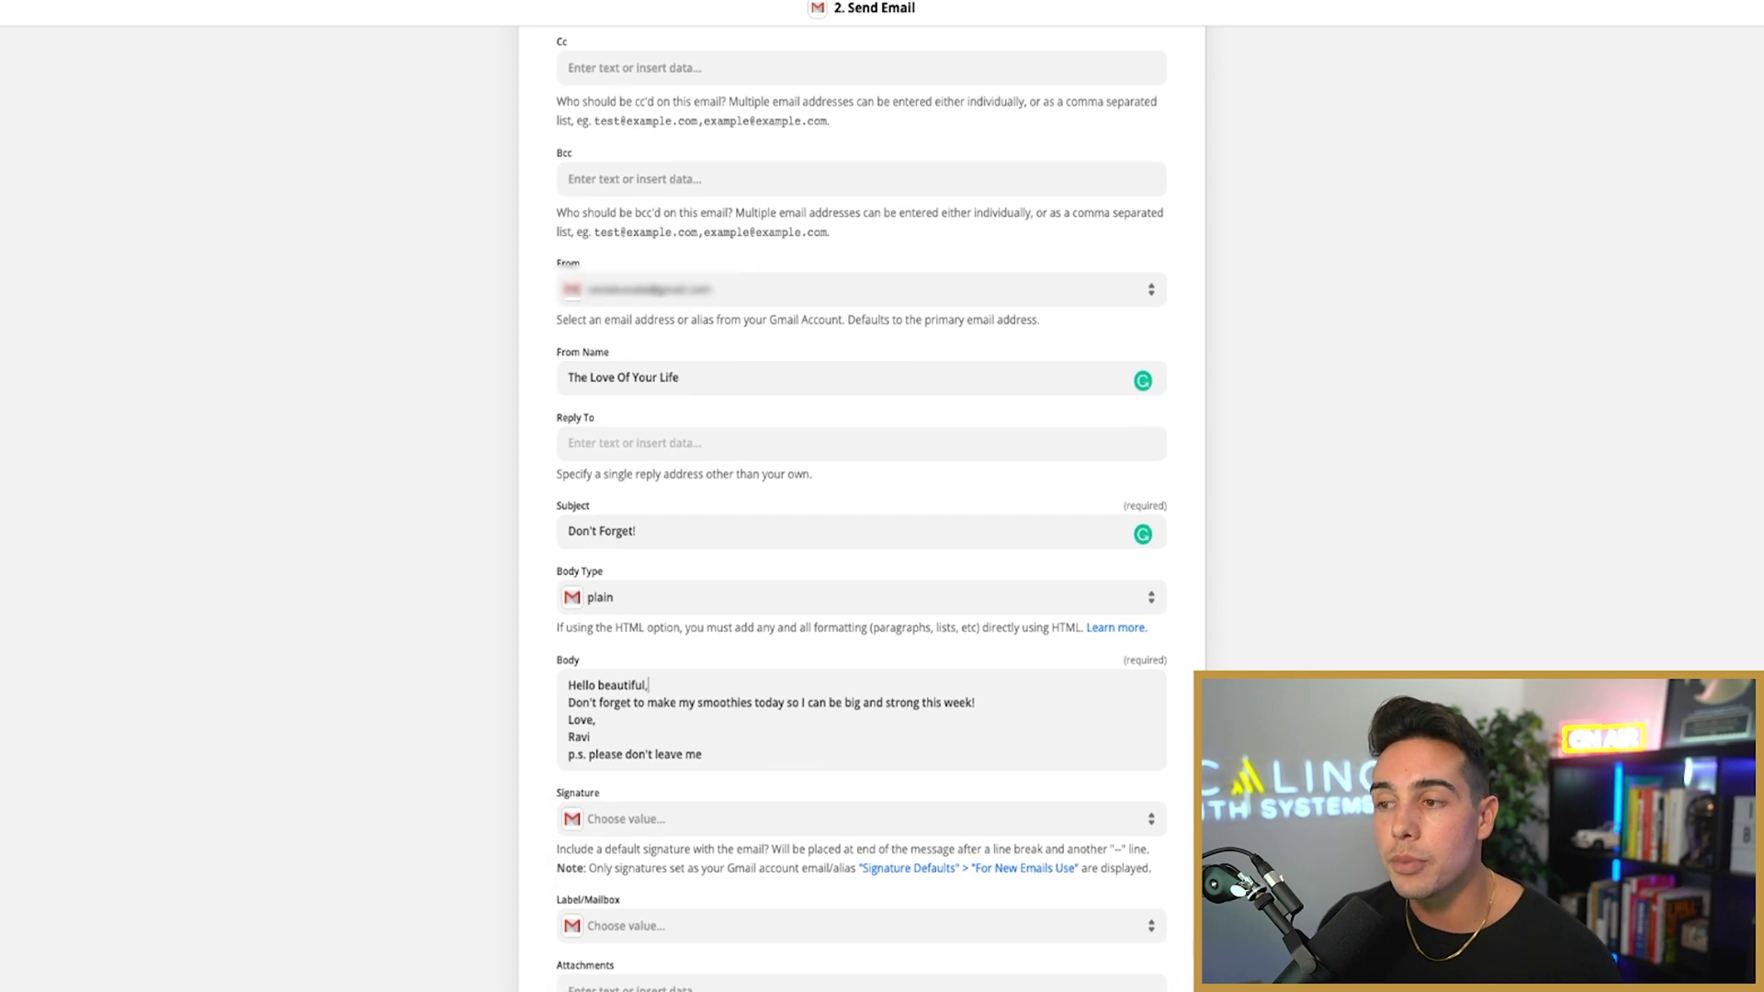
{"action": "triple_click", "coordinate": [649, 685]}
{"action": "key", "text": "Escape"}
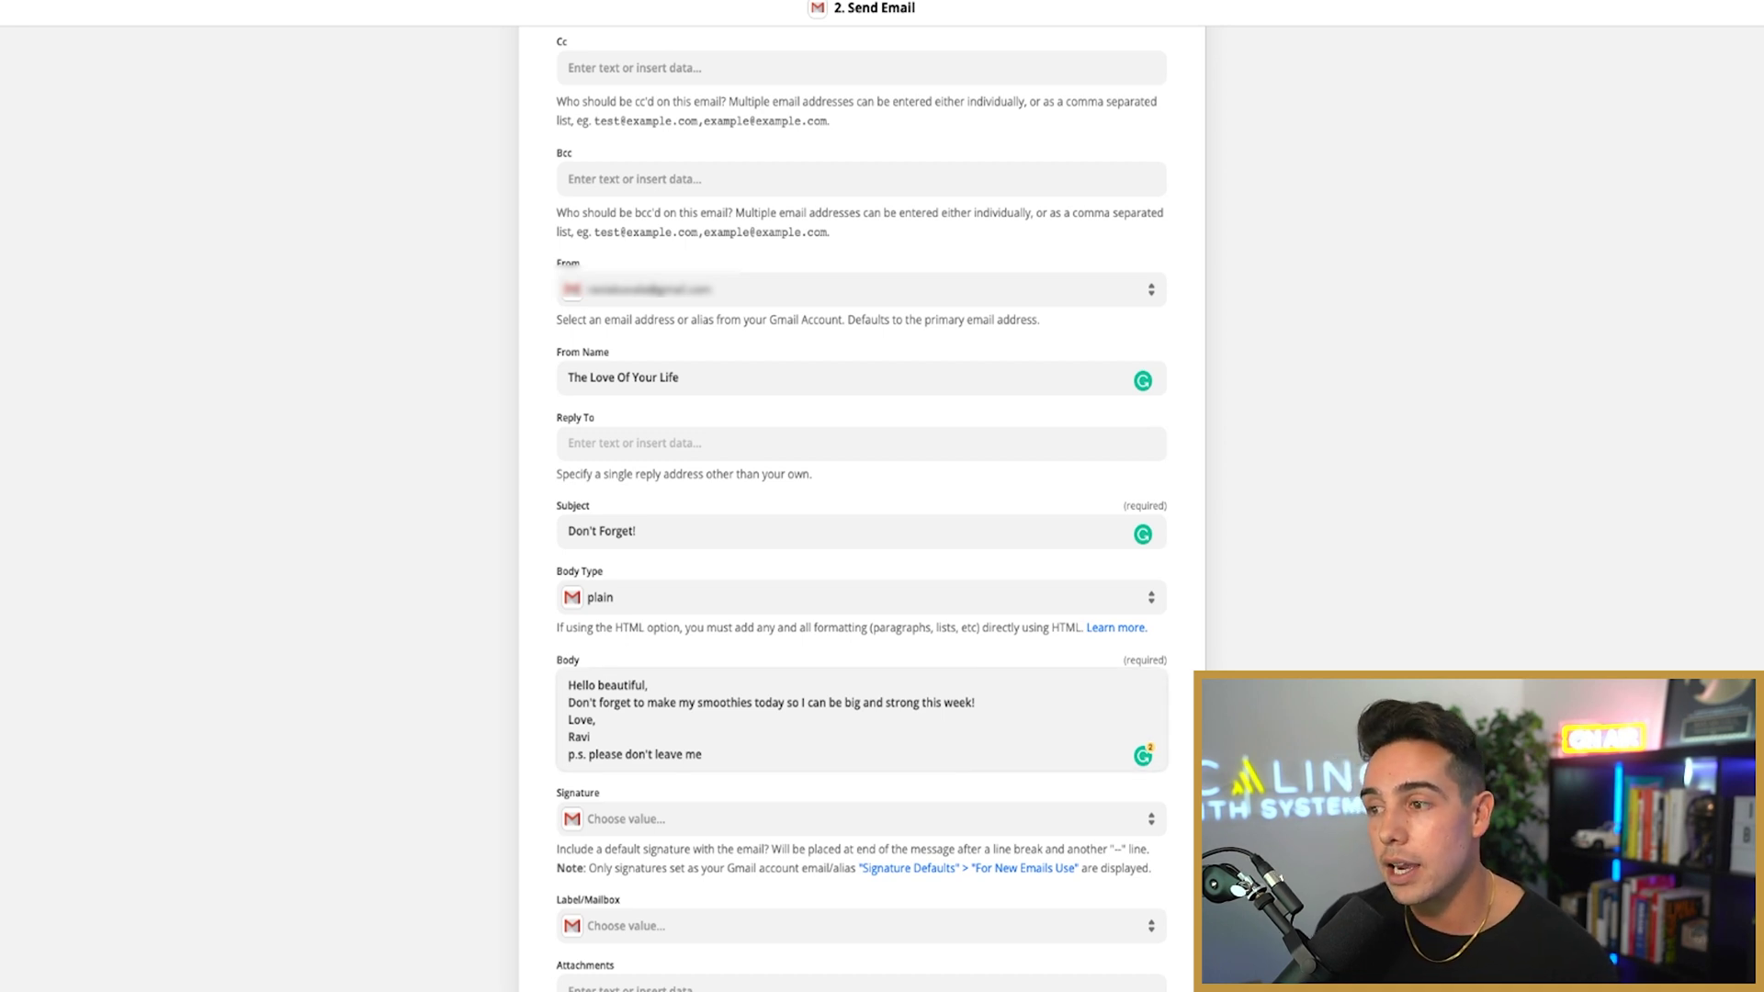
{"action": "left_click", "coordinate": [702, 754]}
{"action": "key", "text": "Escape"}
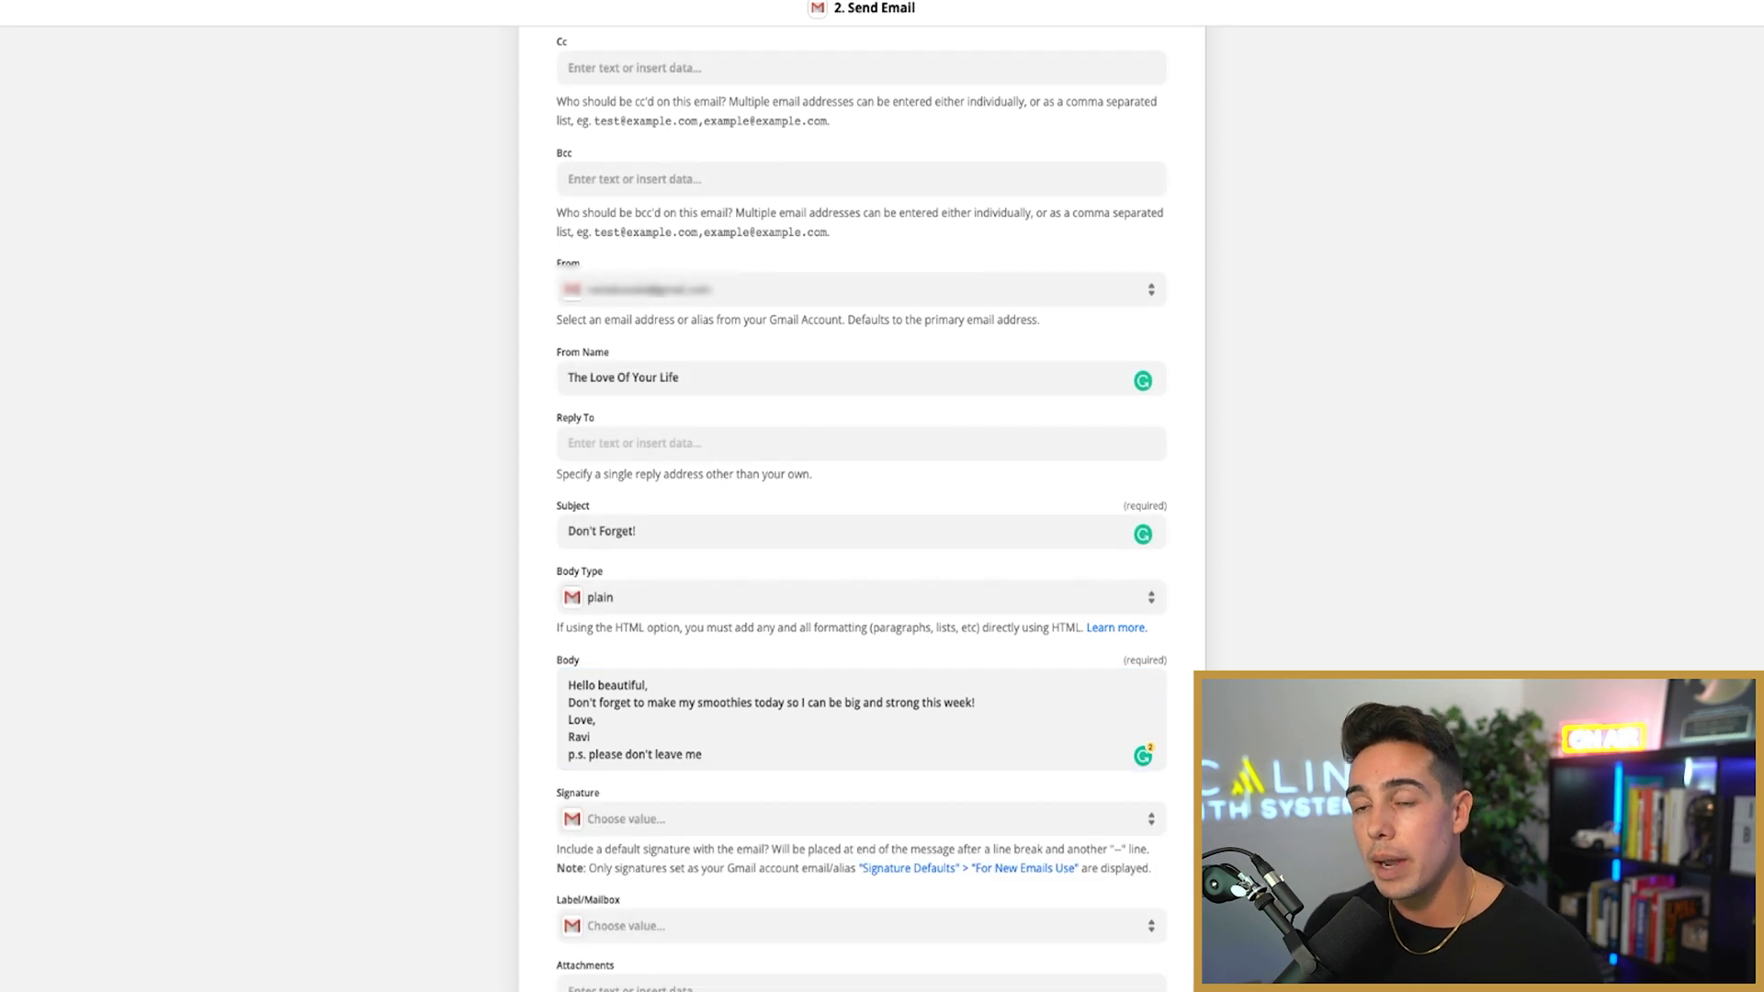